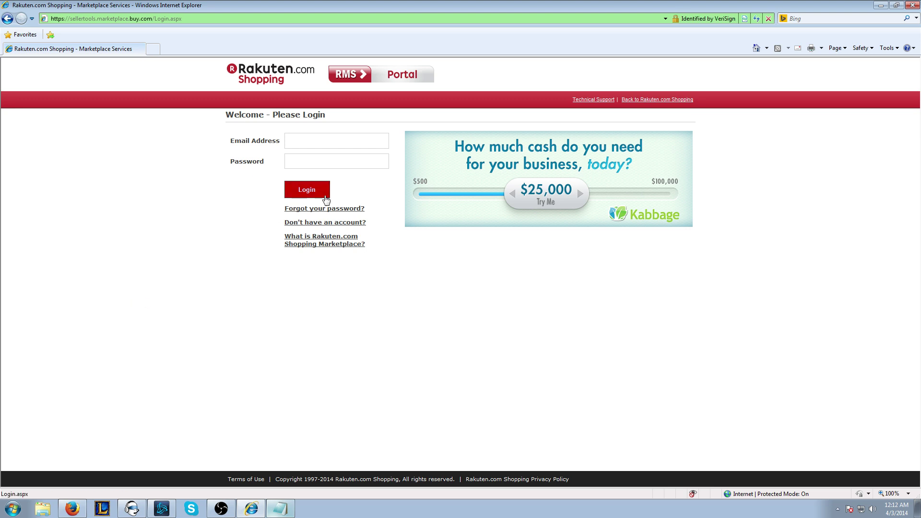
Step: Log in to the seller account with the account e-mail and password
click(321, 142)
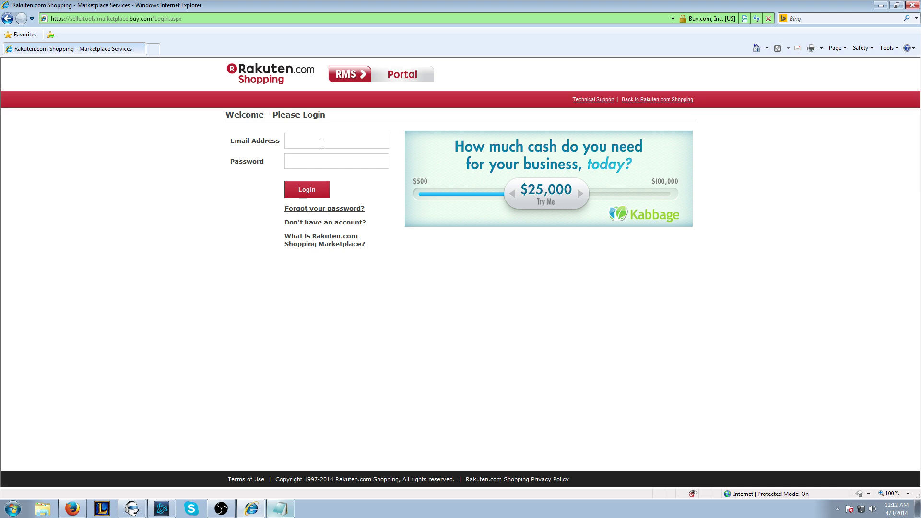
key(Tab)
text(••••••)
key(Return)
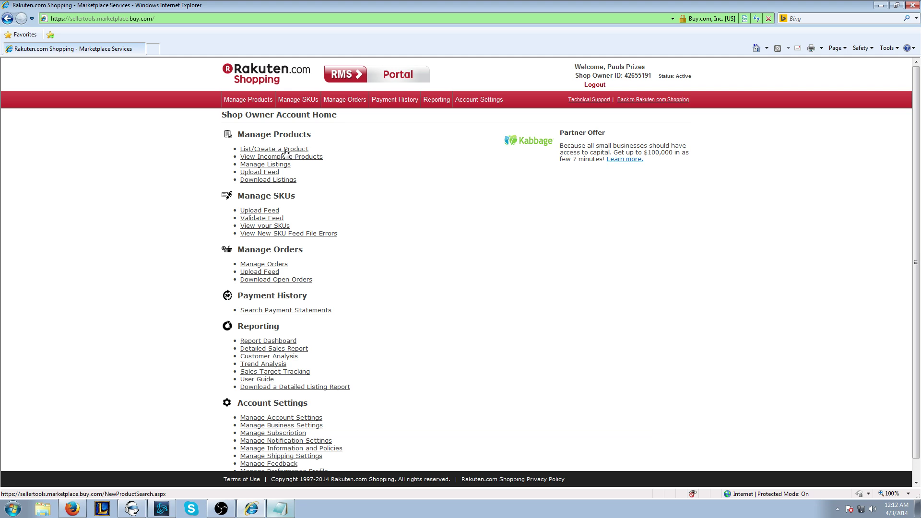
click(286, 153)
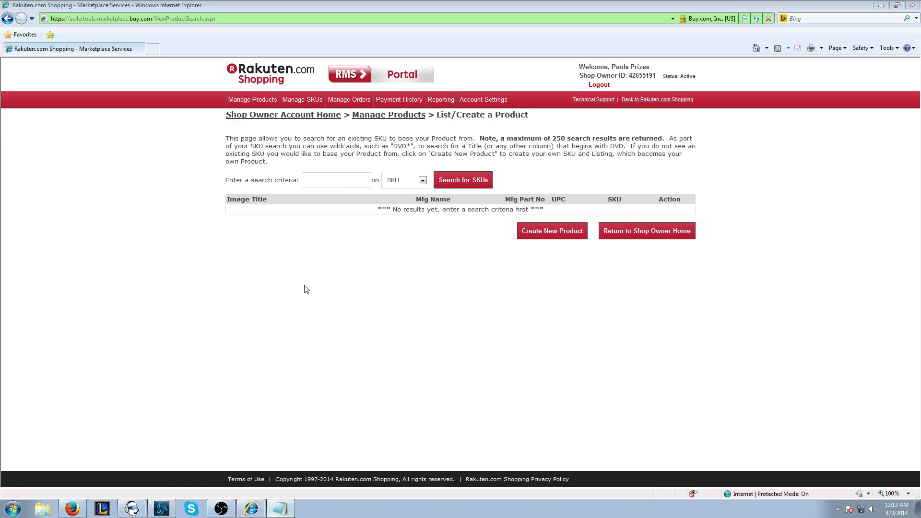
click(412, 179)
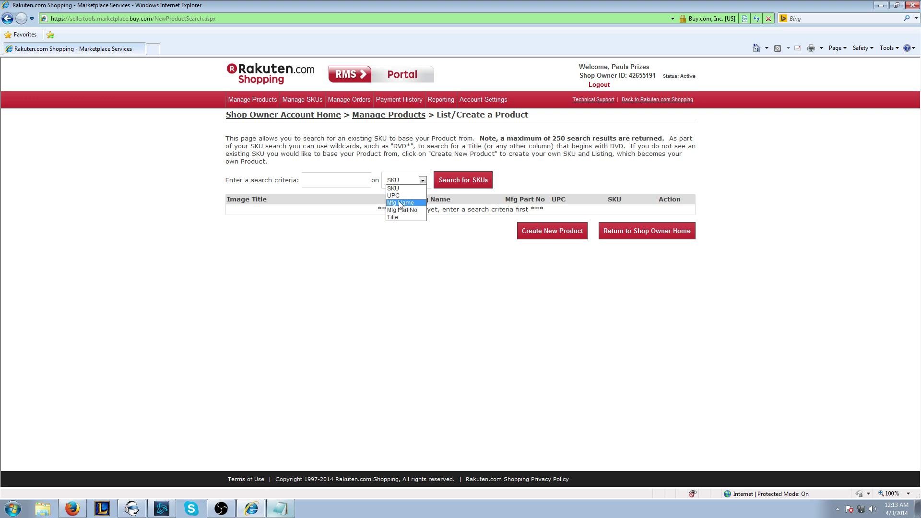
click(393, 188)
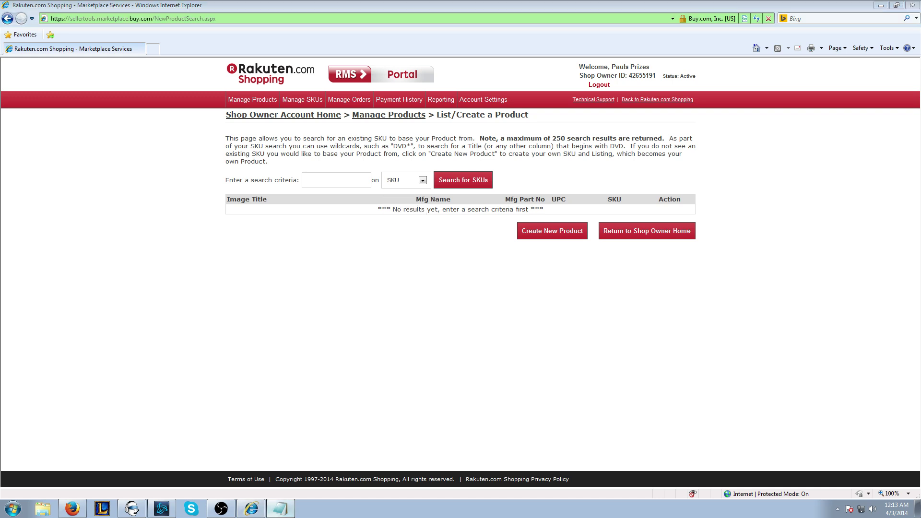
click(344, 180)
key(ctrl+v)
click(409, 179)
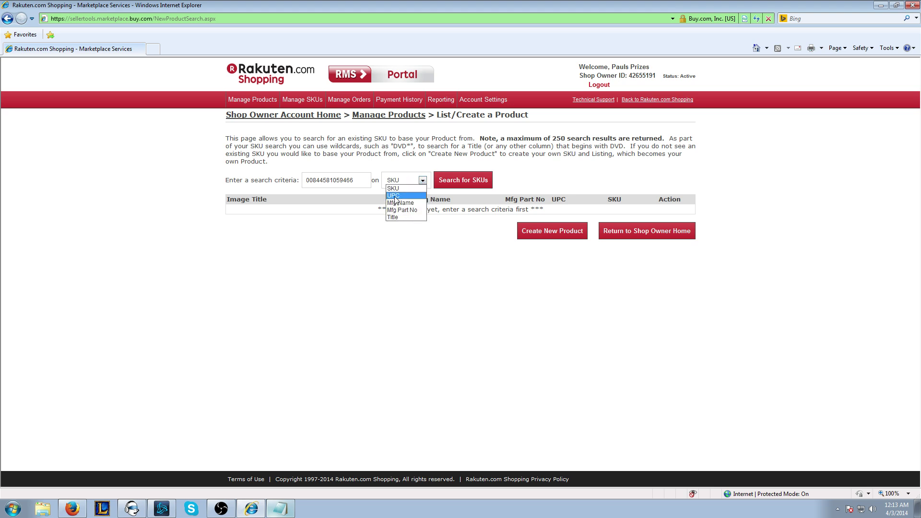
click(394, 196)
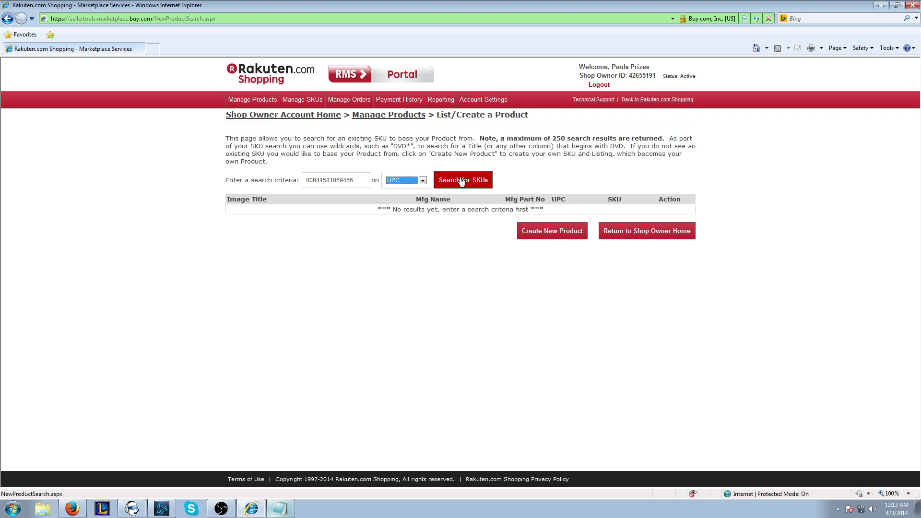
click(461, 181)
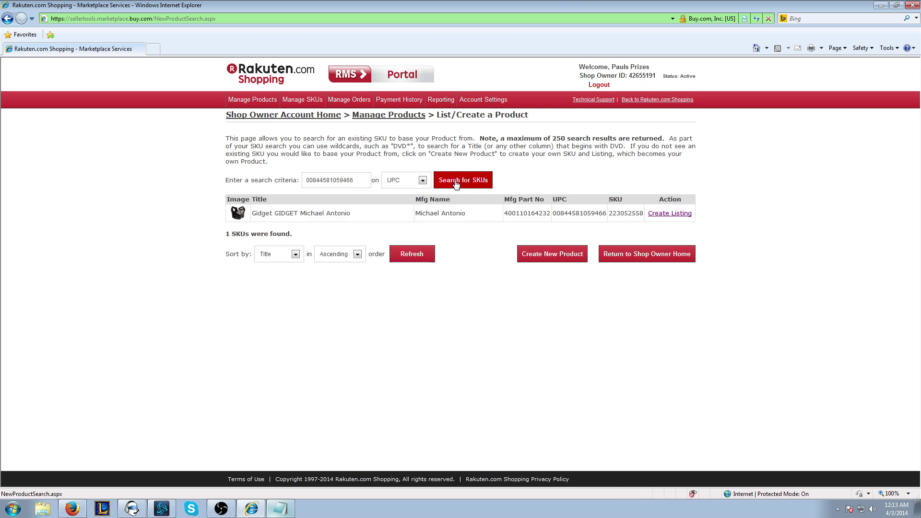
Step: Preview the Gidget shoe result's attributes and picture popup a few times
click(238, 213)
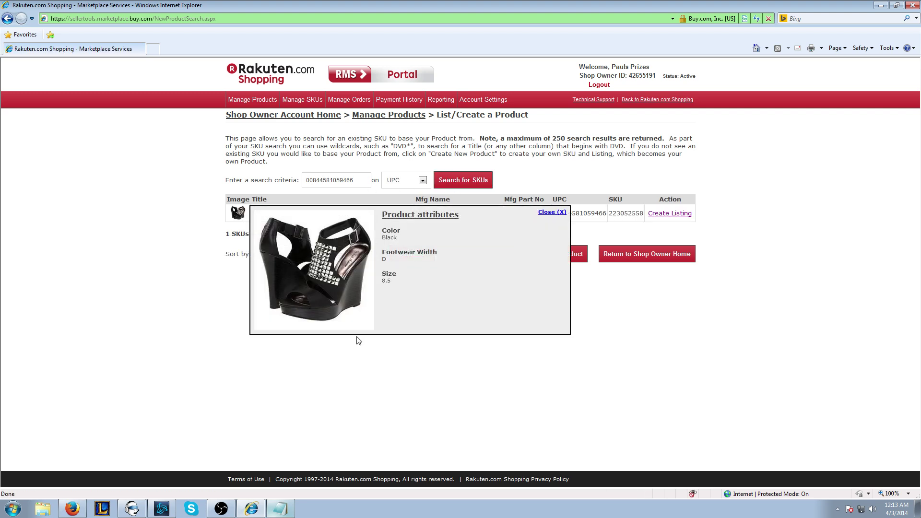
click(556, 212)
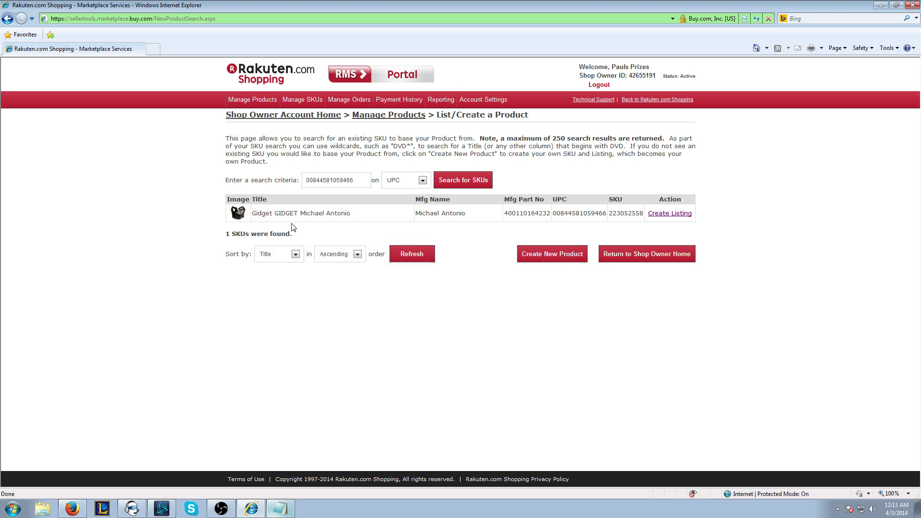
click(242, 217)
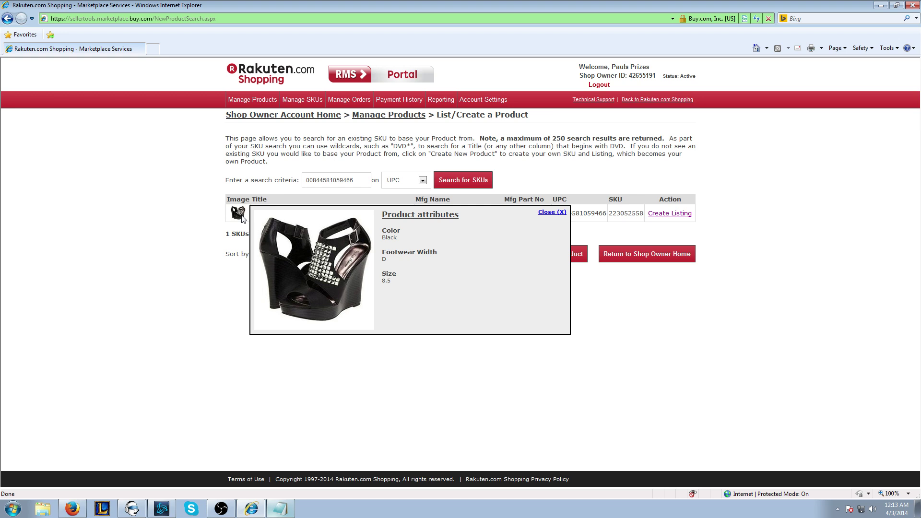
click(242, 217)
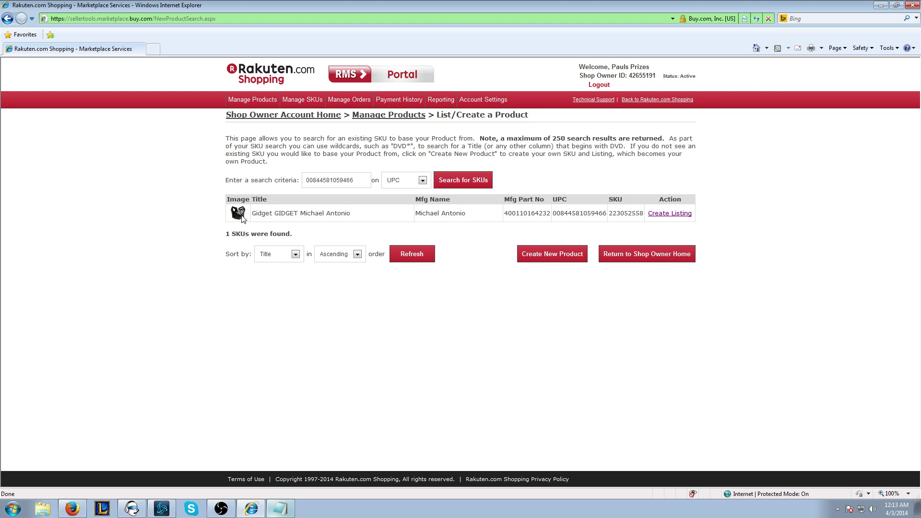
click(235, 216)
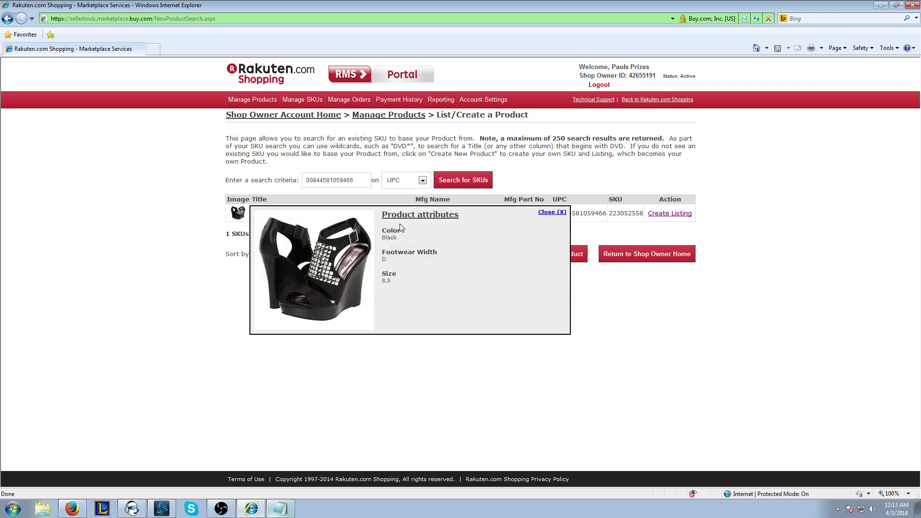
click(394, 280)
click(238, 215)
click(395, 240)
mouse_move(288, 208)
Step: Create a listing from the Gidget SKU with condition Brand New
click(549, 214)
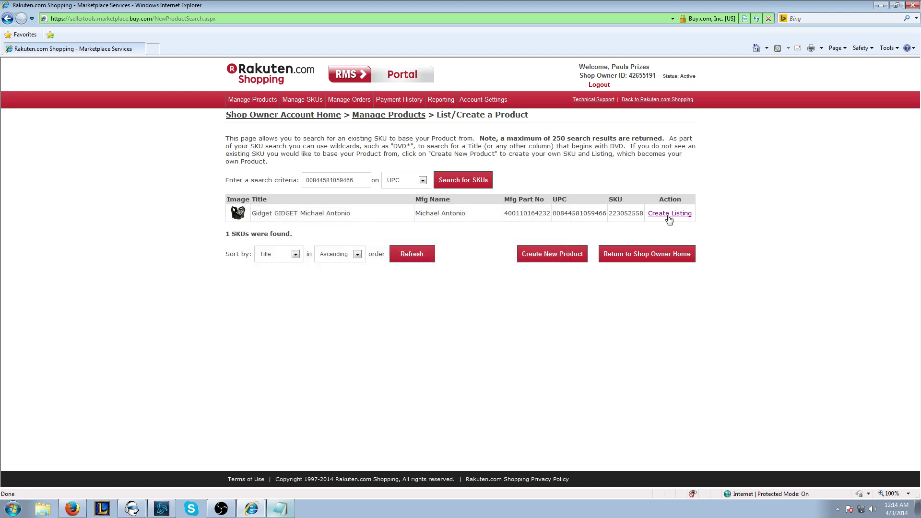
click(669, 213)
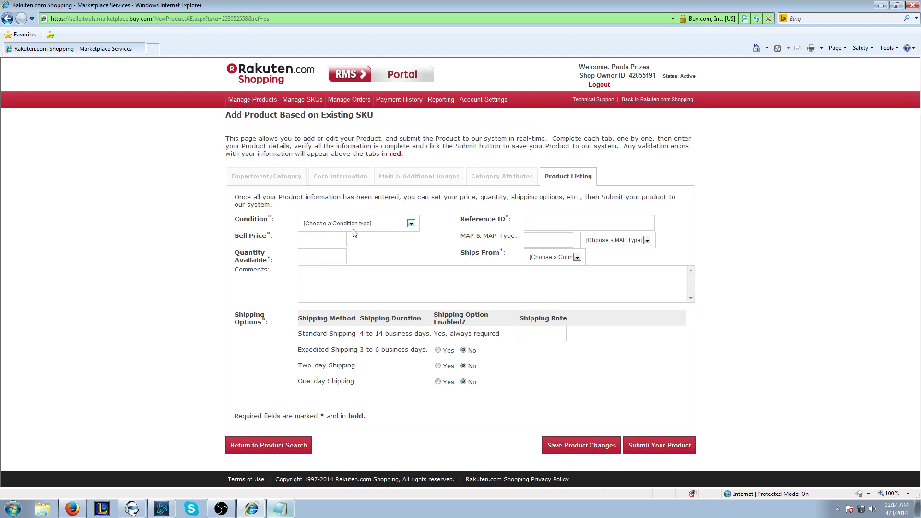
click(360, 229)
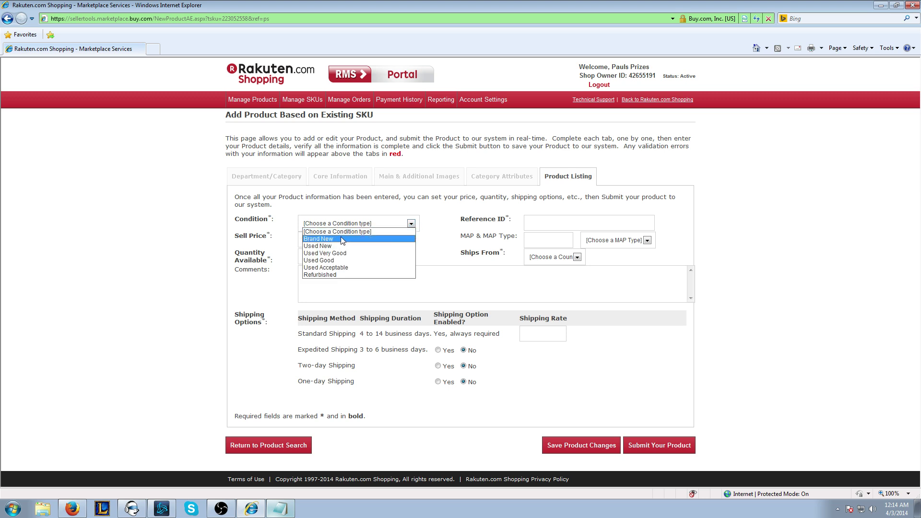
click(342, 239)
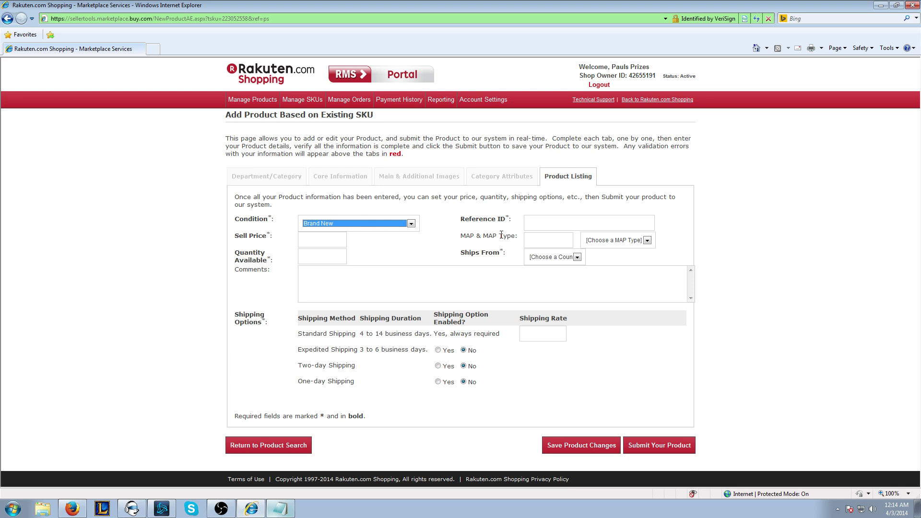
Step: Toggle Expedited Shipping to Yes and then back to No
click(491, 220)
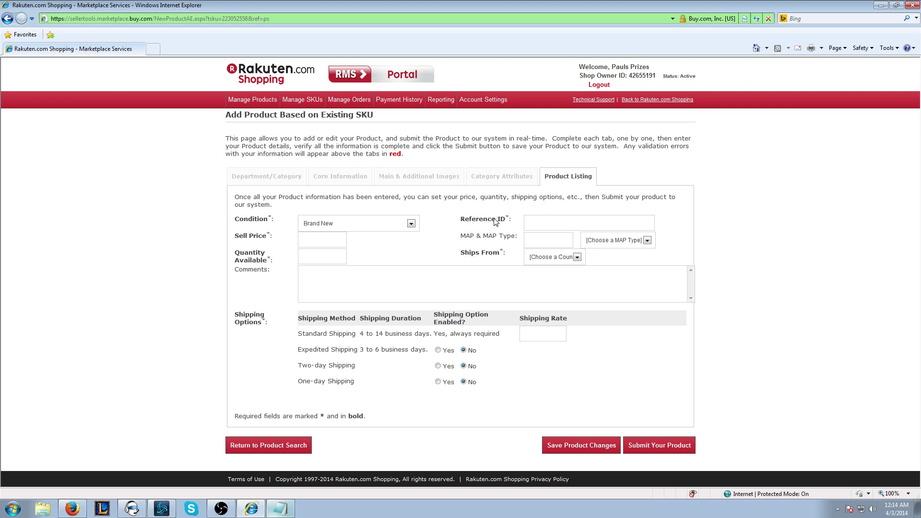
click(496, 221)
click(437, 350)
click(463, 350)
Step: Search existing products by manufacturer name 'michael antonio'
click(263, 84)
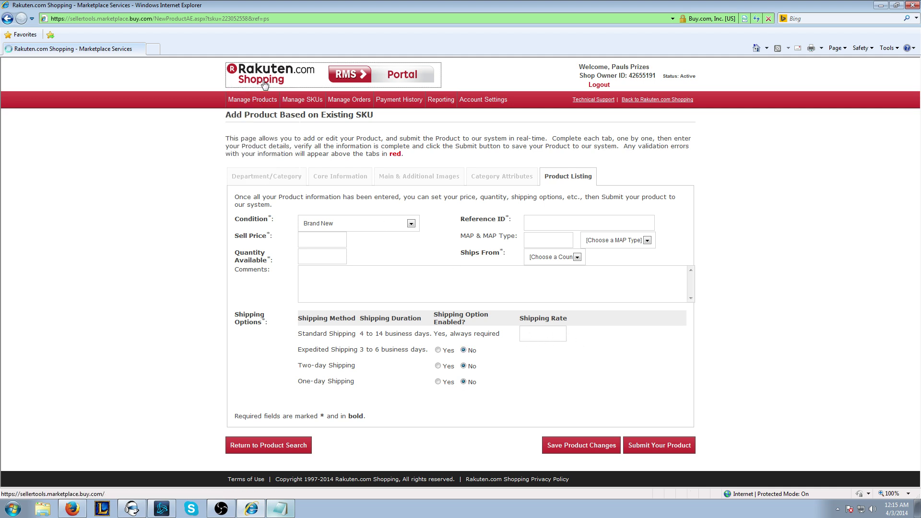
click(283, 131)
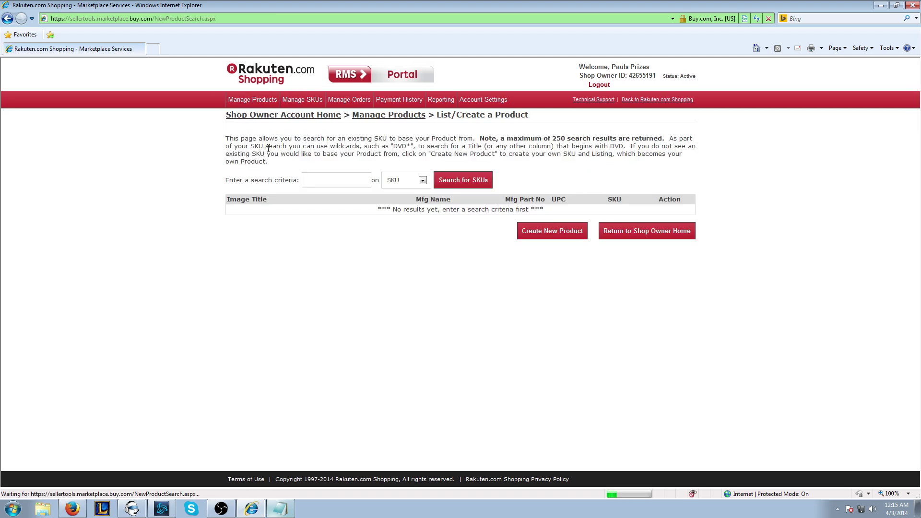
click(405, 186)
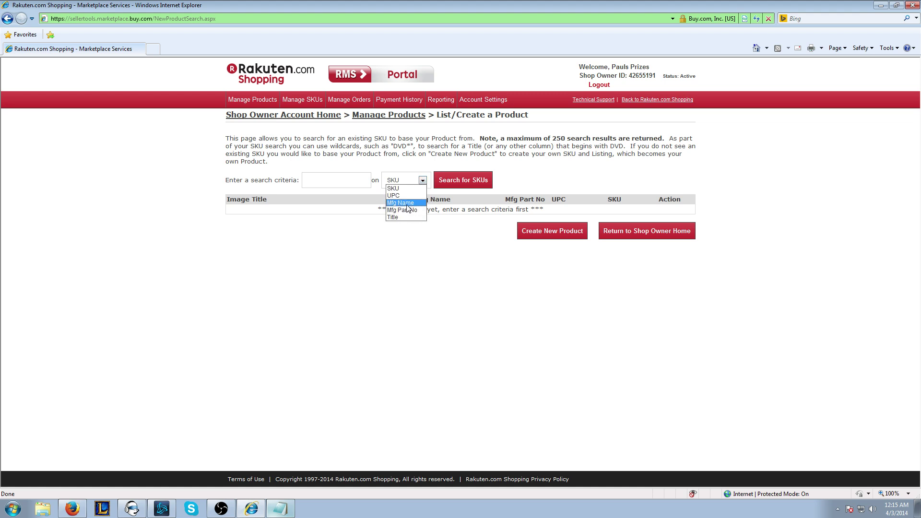
click(407, 204)
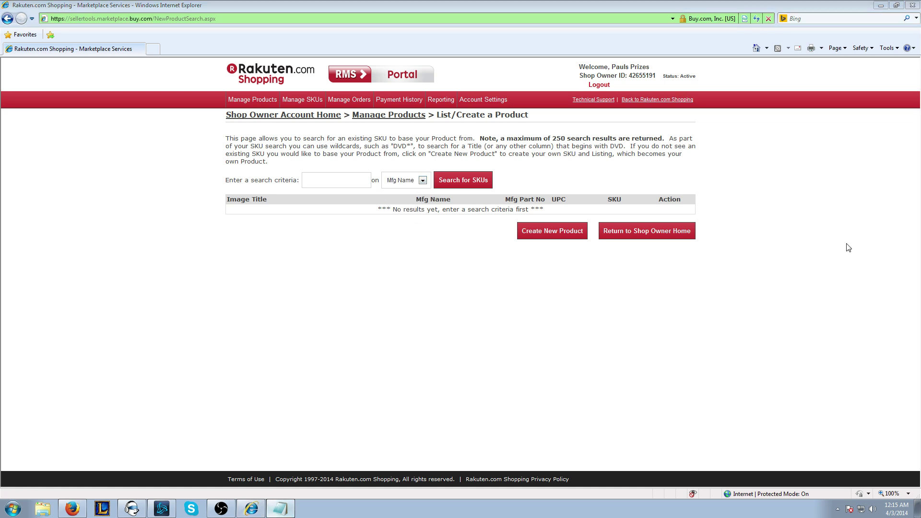
click(352, 178)
text(michael antonio)
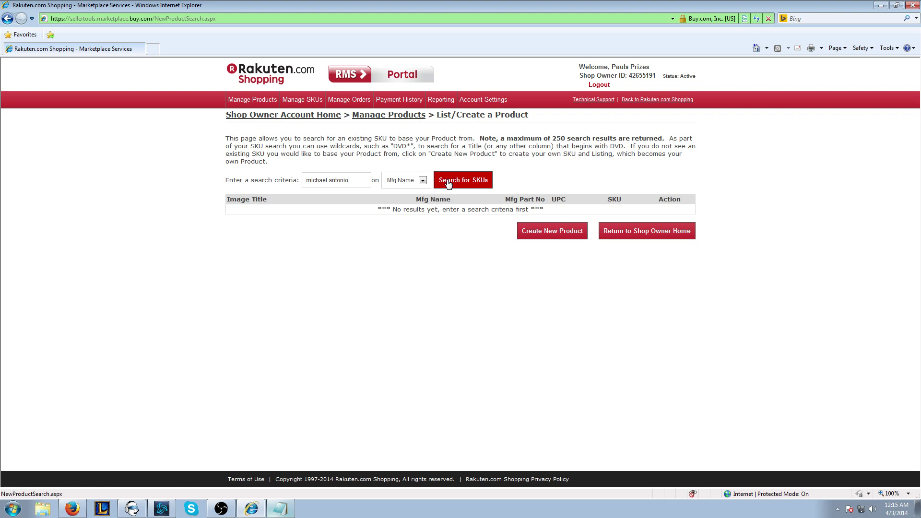
click(449, 184)
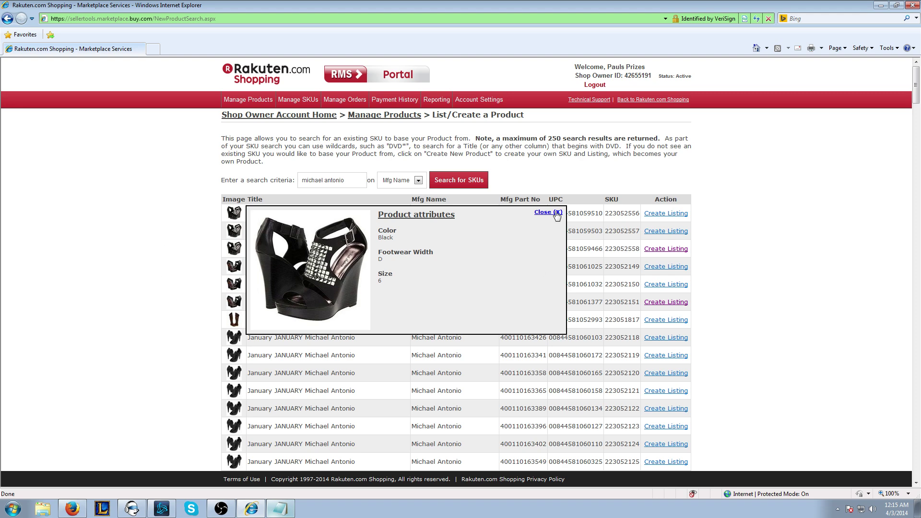
Step: Create a listing from the January Michael Antonio product, SKU 223052120
click(556, 214)
scroll(352, 347, down, 1)
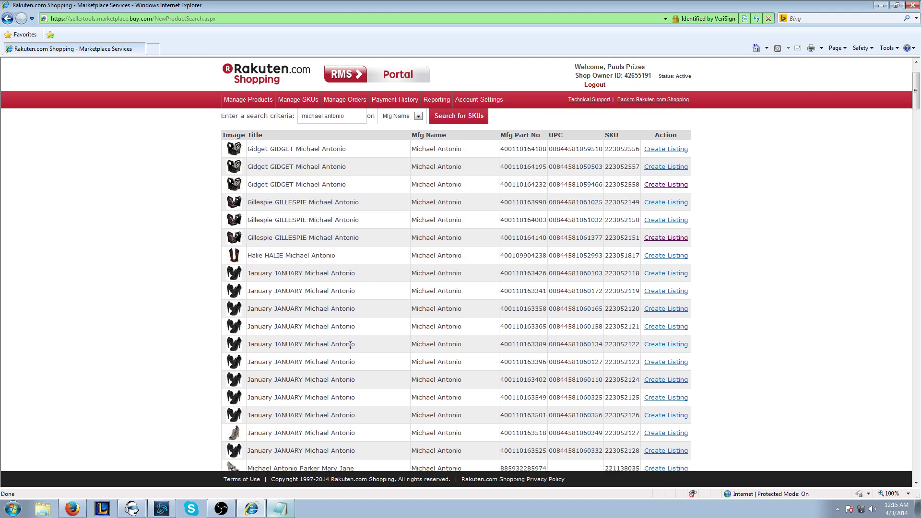
scroll(301, 339, up, 1)
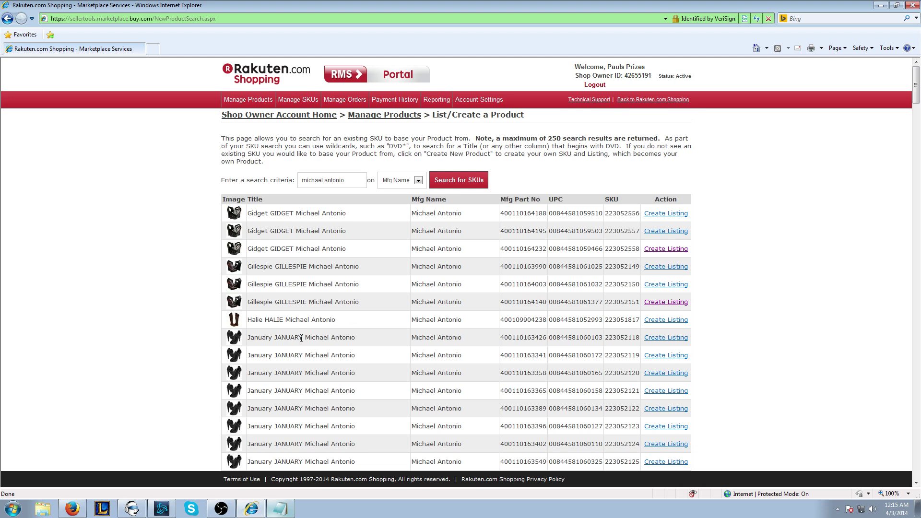
mouse_move(242, 356)
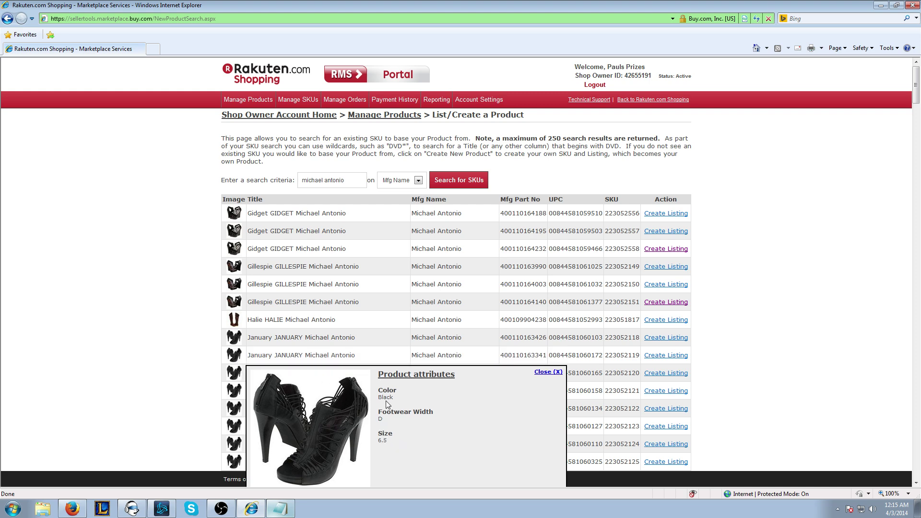
click(546, 372)
mouse_move(234, 377)
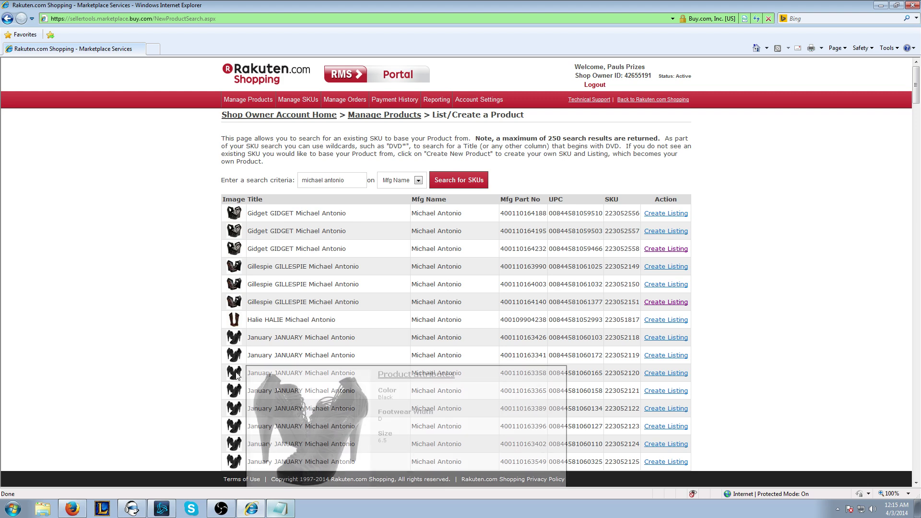
click(545, 372)
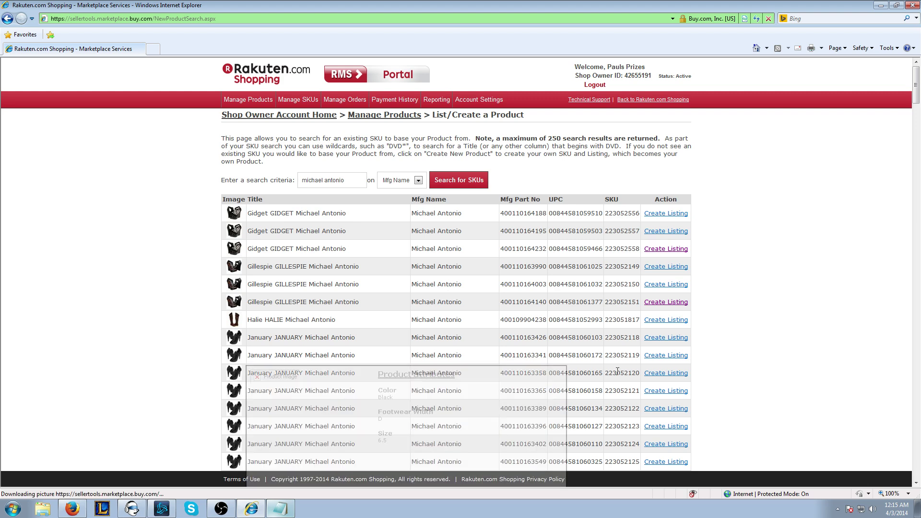
click(665, 372)
click(257, 78)
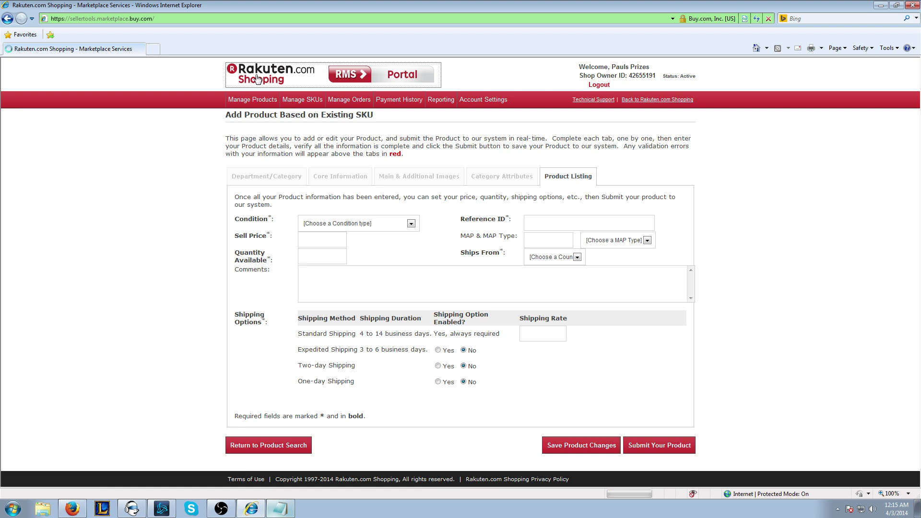
click(261, 147)
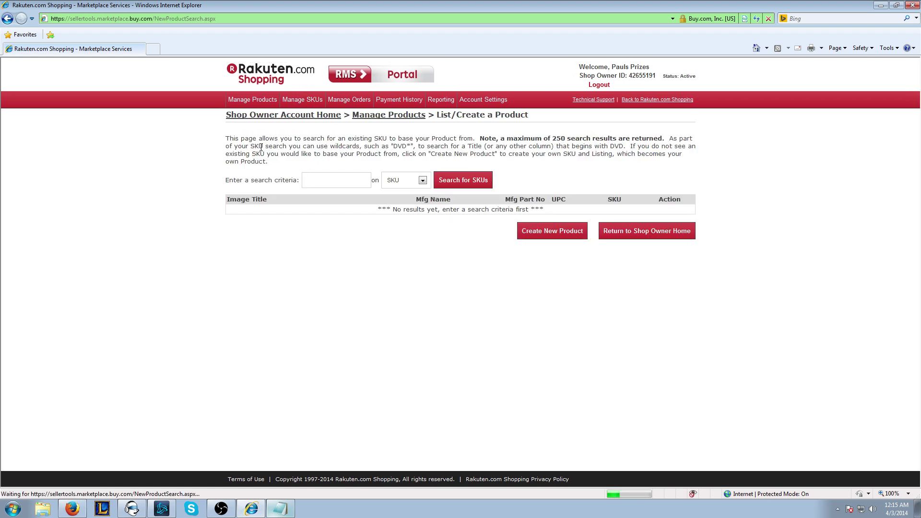
click(408, 180)
click(405, 196)
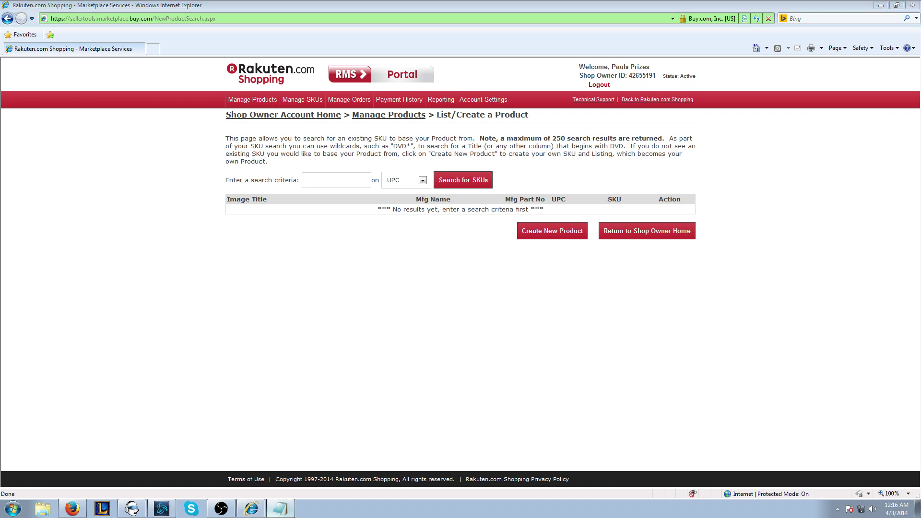
click(309, 180)
key(ctrl+v)
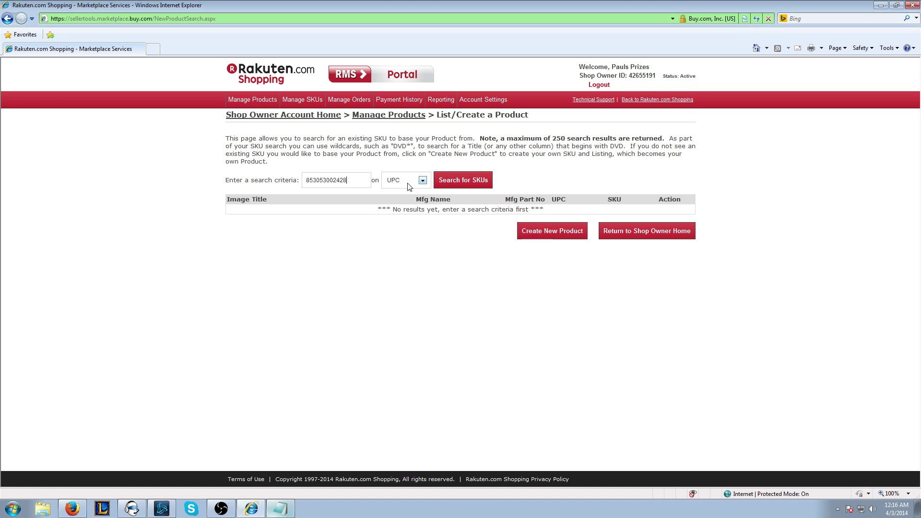
click(467, 184)
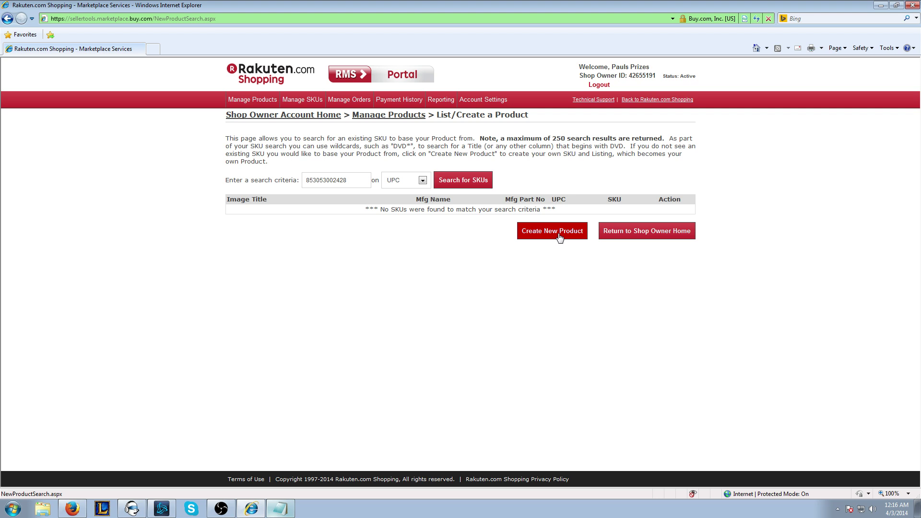
Step: Start a brand-new product and set its department to Toys
click(559, 238)
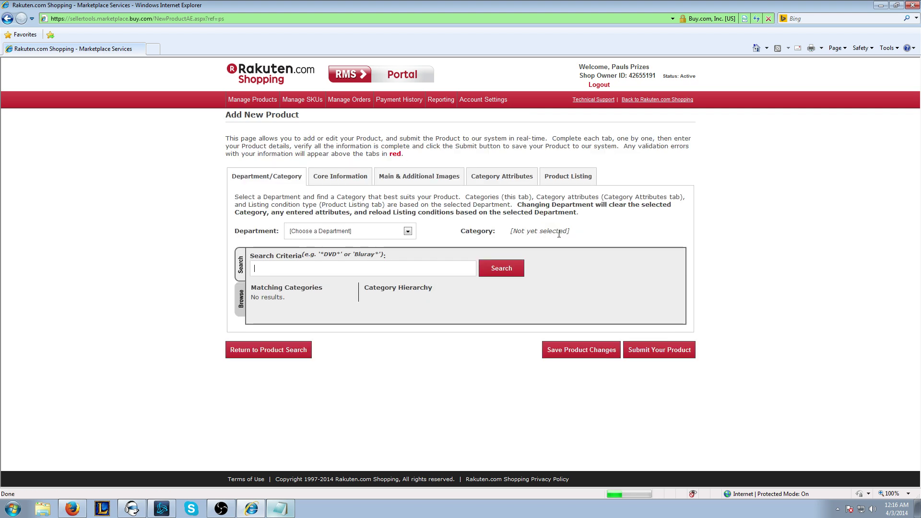
click(355, 233)
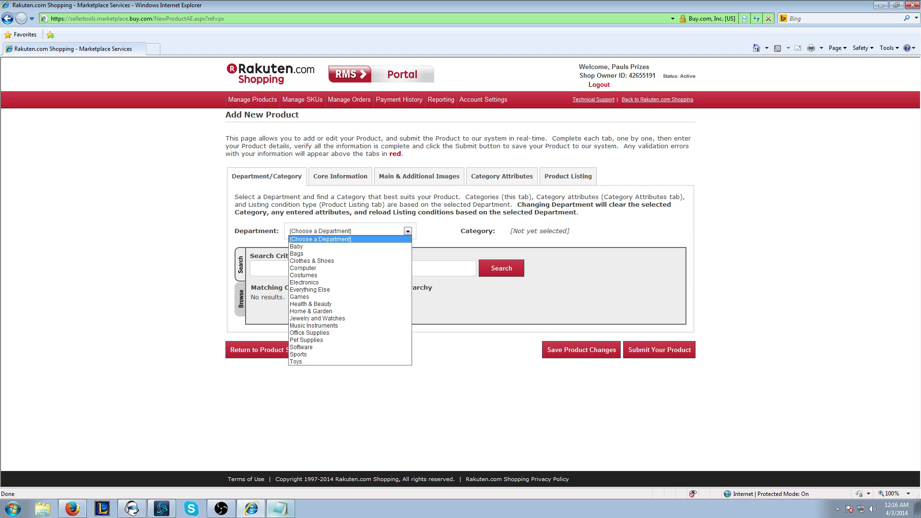
click(425, 312)
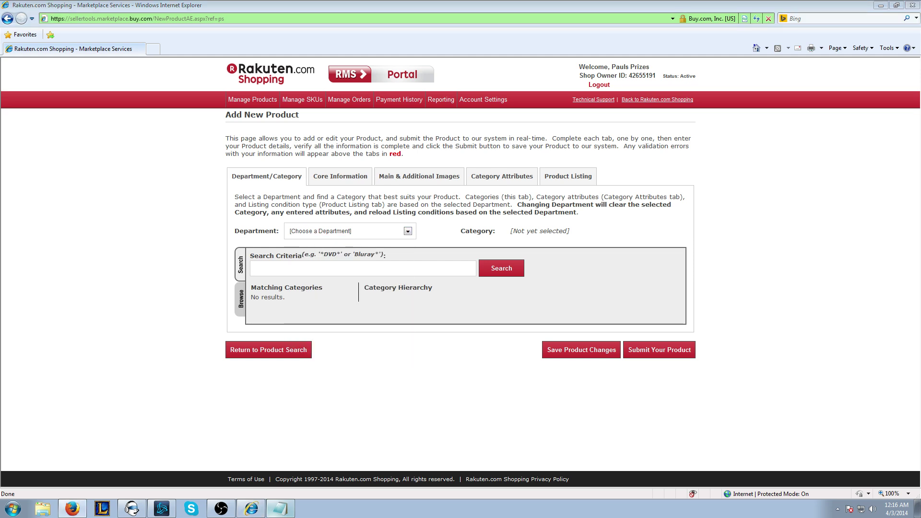
click(324, 232)
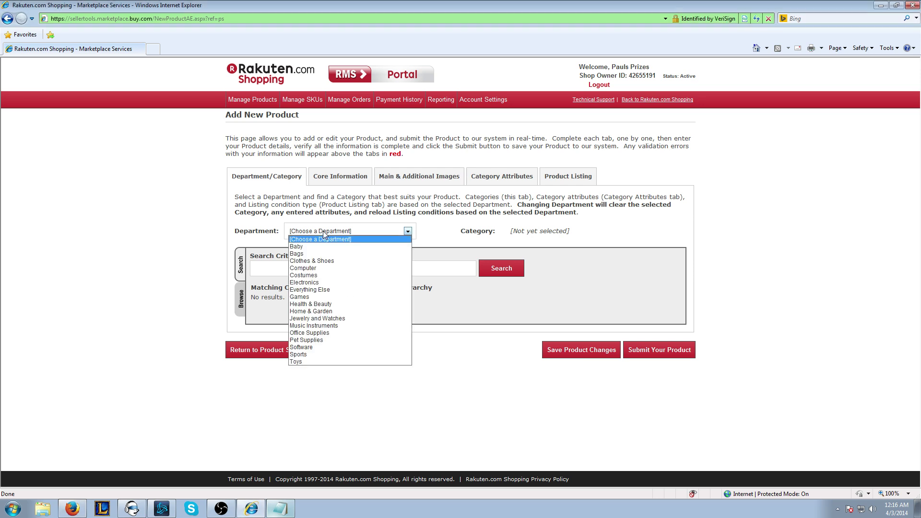
click(309, 361)
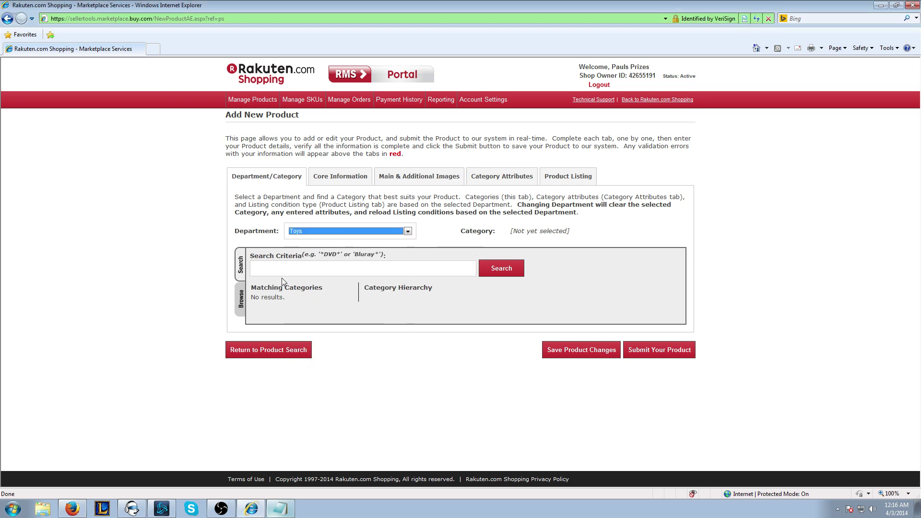
click(303, 231)
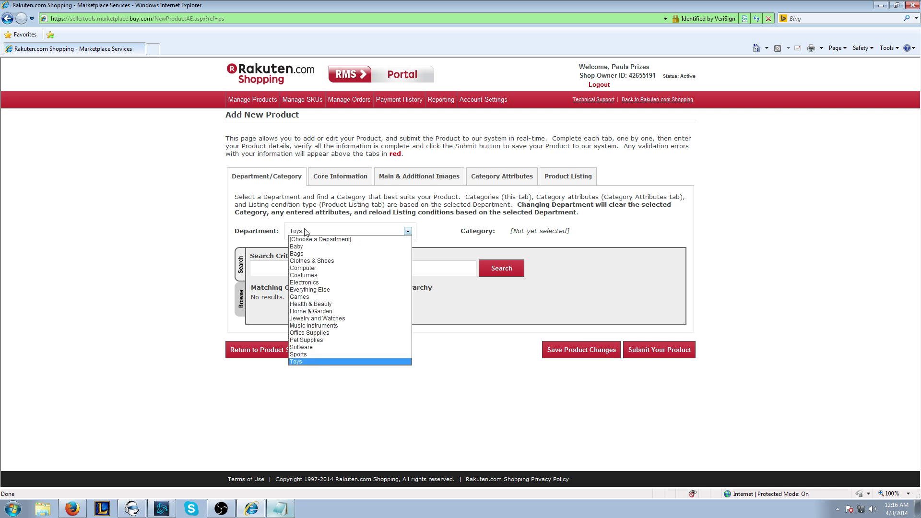
click(298, 362)
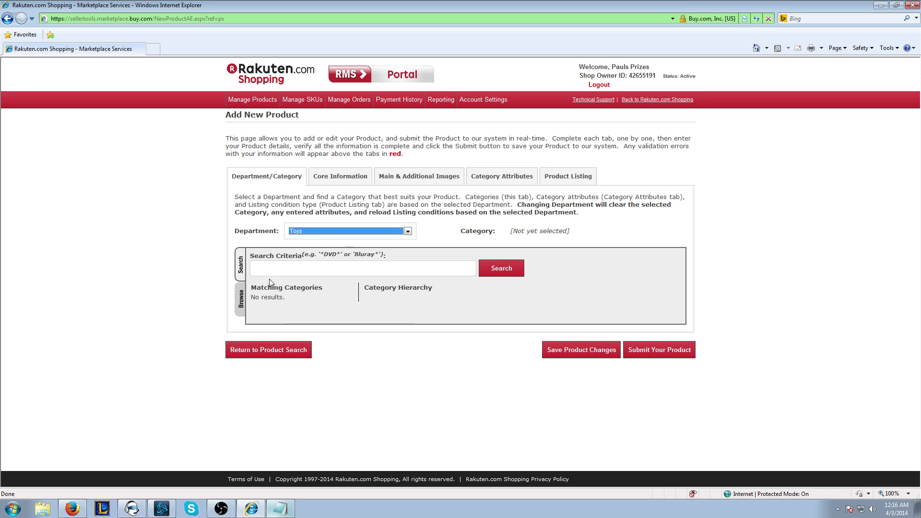
Step: Search categories for 'stuffed animal' and choose Stuffed Animals & Toys (#2669)
click(278, 270)
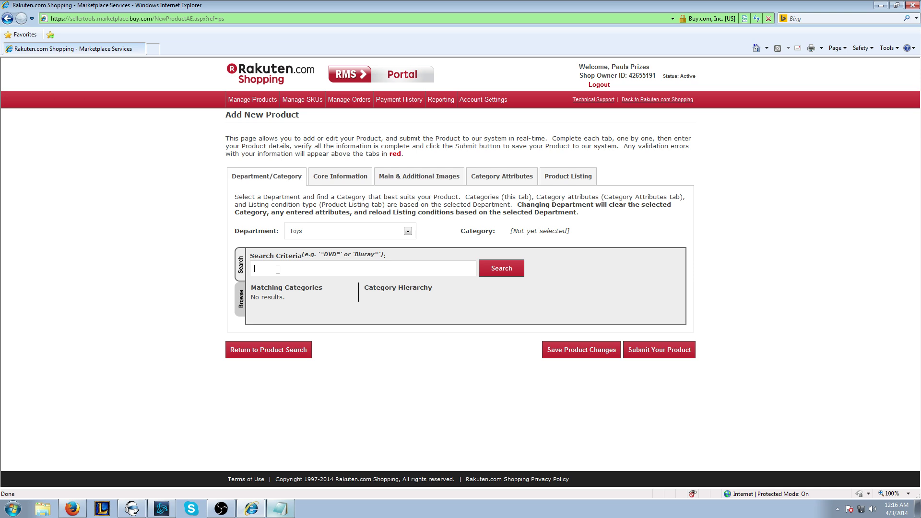
text(stuffed animal)
key(Return)
scroll(384, 299, down, 3)
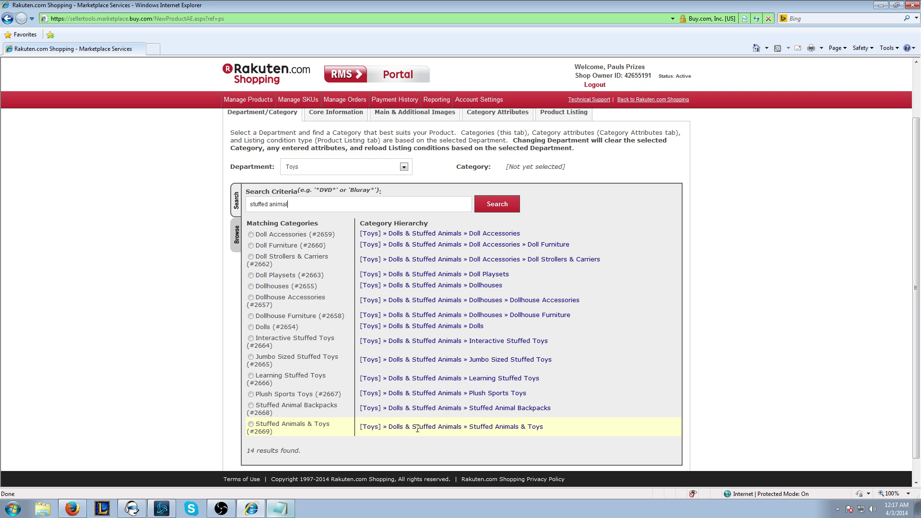
click(251, 424)
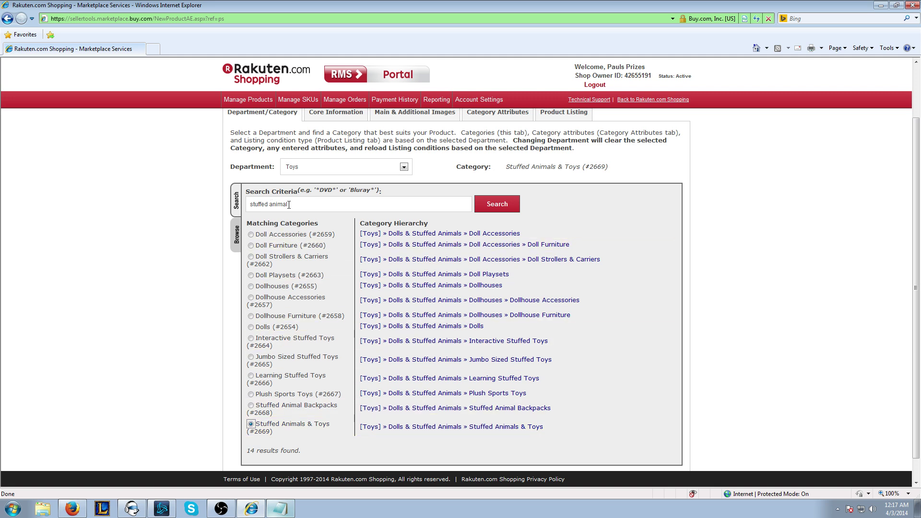
Step: Browse Toys » Dolls & Stuffed Animals and keep Stuffed Animals & Toys (#2669) selected
click(236, 238)
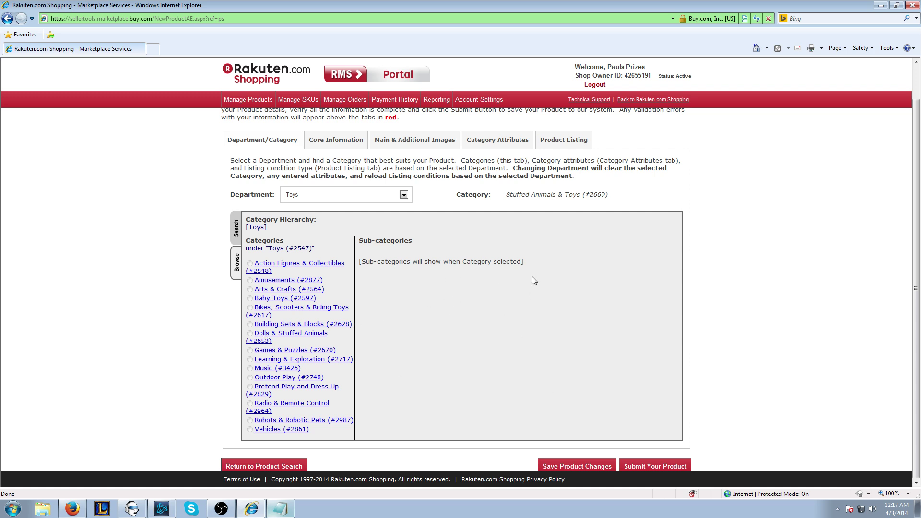
click(273, 336)
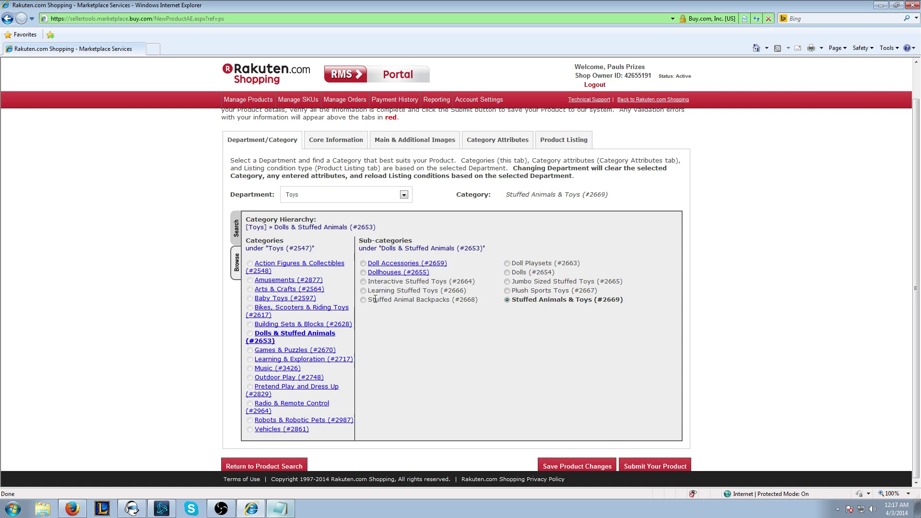
click(507, 262)
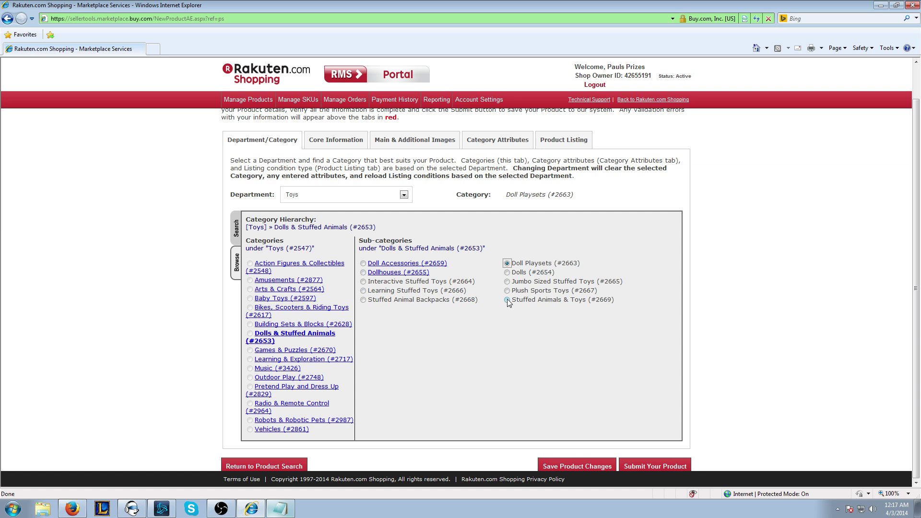
click(507, 300)
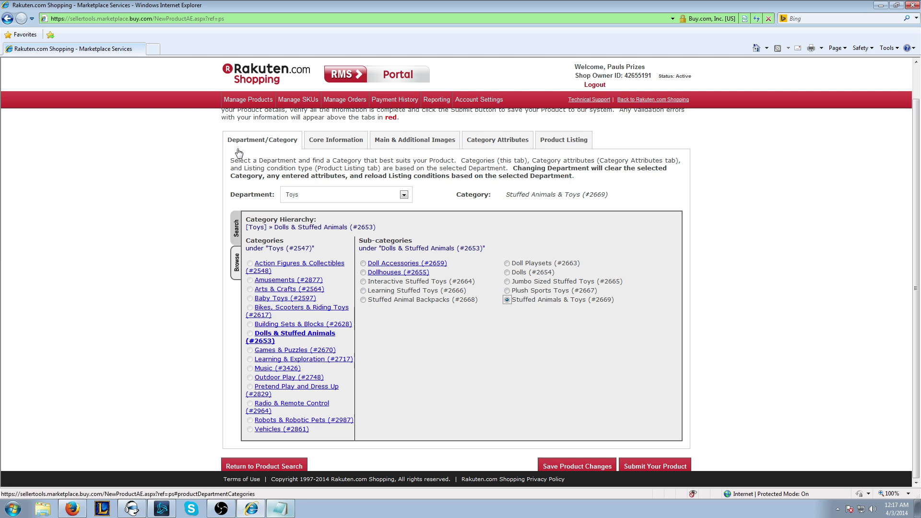
Step: Enter manufacturer Riot Games and manufacturer part number PoroWBL
click(332, 143)
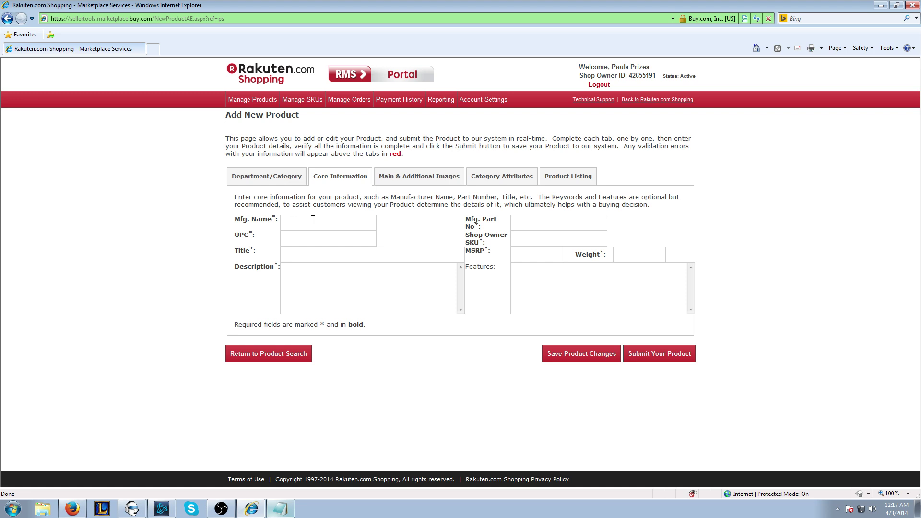
text(Riot Games)
click(545, 221)
text(PoroWBL)
key(BackSpace)
Step: Copy the part number PoroWBL into the Shop Owner SKU field
click(536, 239)
key(shift+Tab)
key(ctrl+c)
key(Tab)
key(ctrl+v)
Step: Enter title 'League Of Legends Poro Plushie', MSRP 59.99 and weight 3
click(326, 258)
text(Leagu)
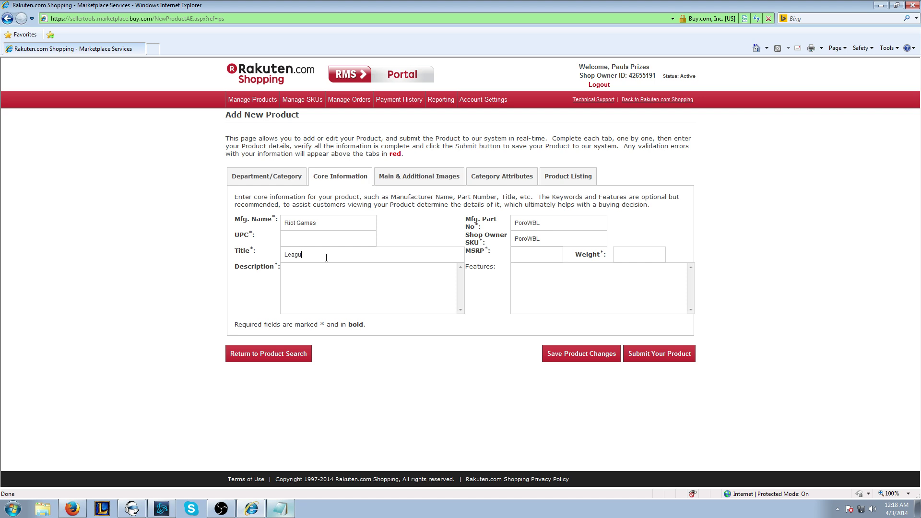
text(e Of Legen)
key(BackSpace)
key(BackSpace)
key(BackSpace)
key(BackSpace)
text(egends Por)
text(o Plus)
text(hie)
text(59)
text(.99)
text(3)
Step: Write the description 'Awesome Plushie sold at the World Championships!'
click(370, 309)
text(Aws)
key(BackSpace)
text(esome Plushie sold at the World C)
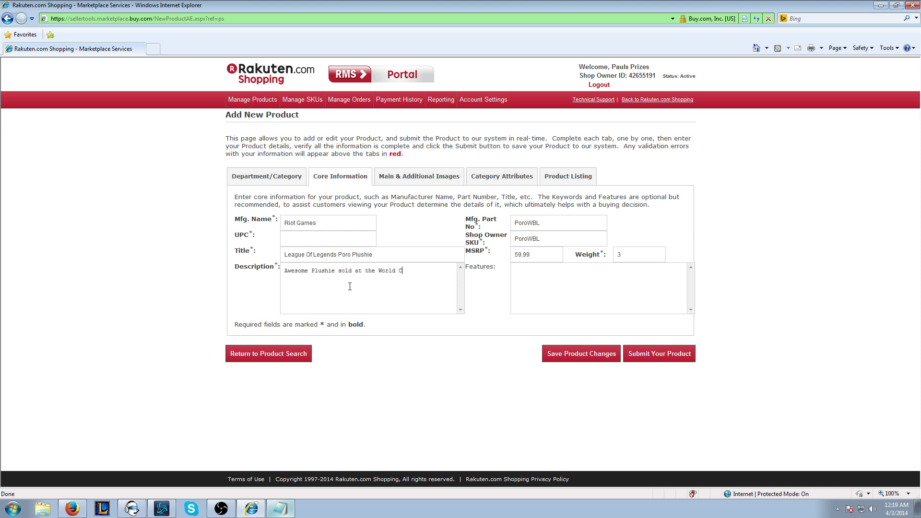
text(hamps)
key(BackSpace)
text(ionshio)
key(BackSpace)
text(ps!)
Step: List the features Awesome, Cool and Fluffy on separate lines
click(543, 289)
click(517, 268)
text(Awesome)
key(Return)
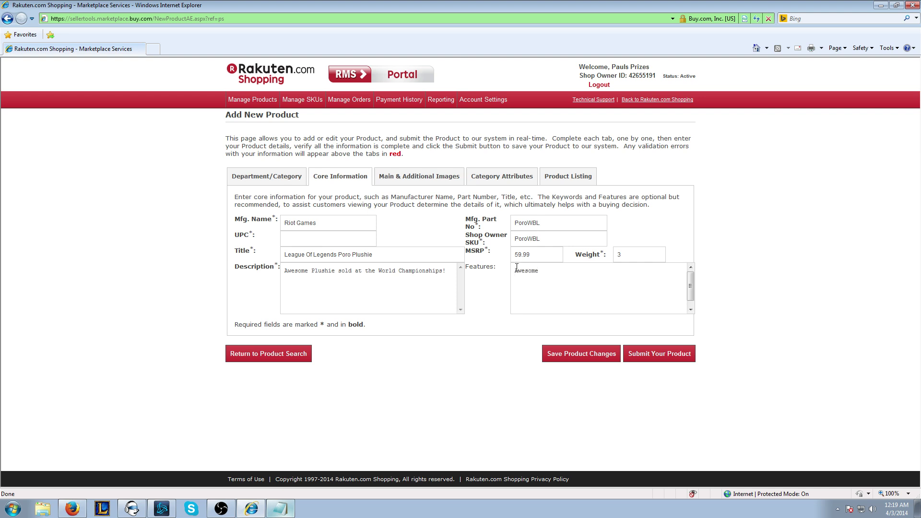
text(Cool)
key(Return)
text(Fluffy)
key(Return)
Step: Set the main image from the copied Photobucket URL and open the file chooser for Additional Image #1
click(417, 182)
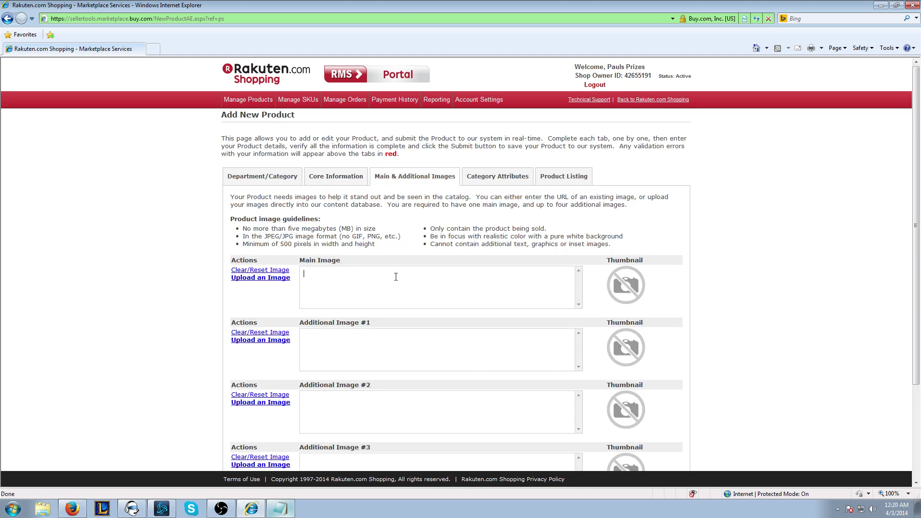
scroll(395, 275, down, 1)
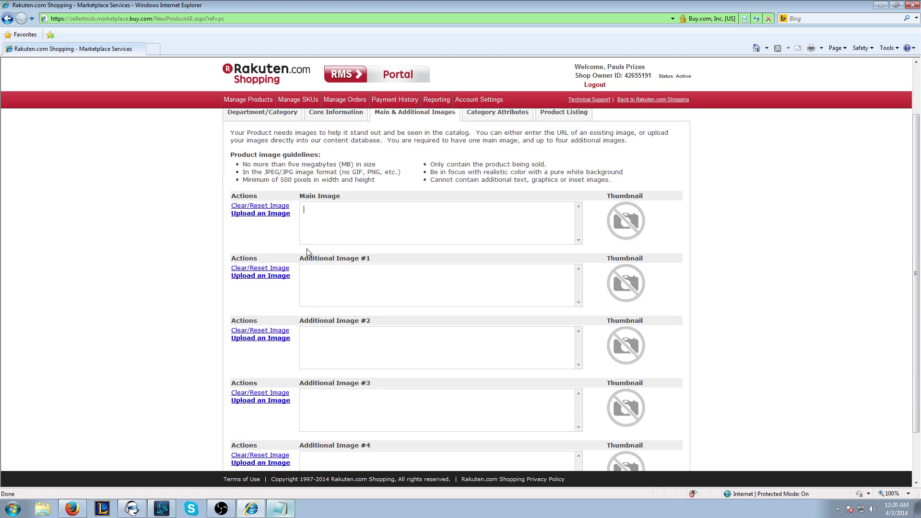
click(282, 219)
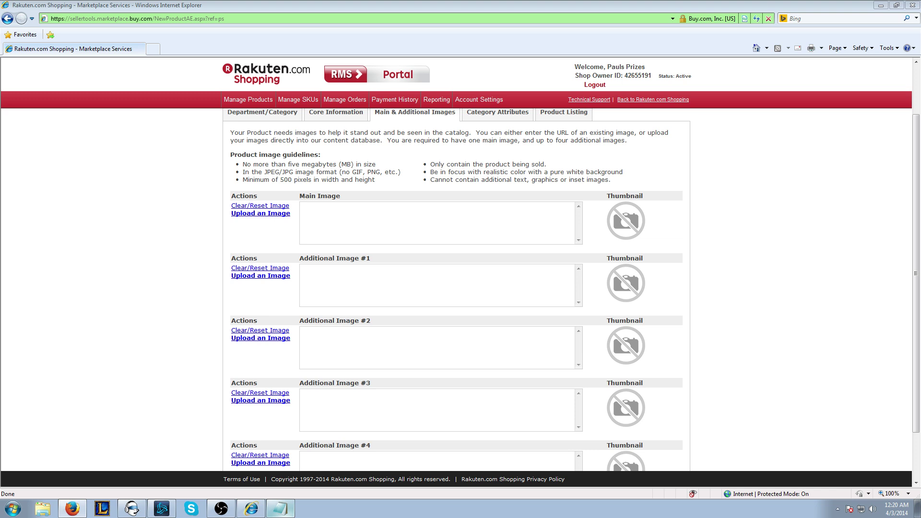
click(360, 216)
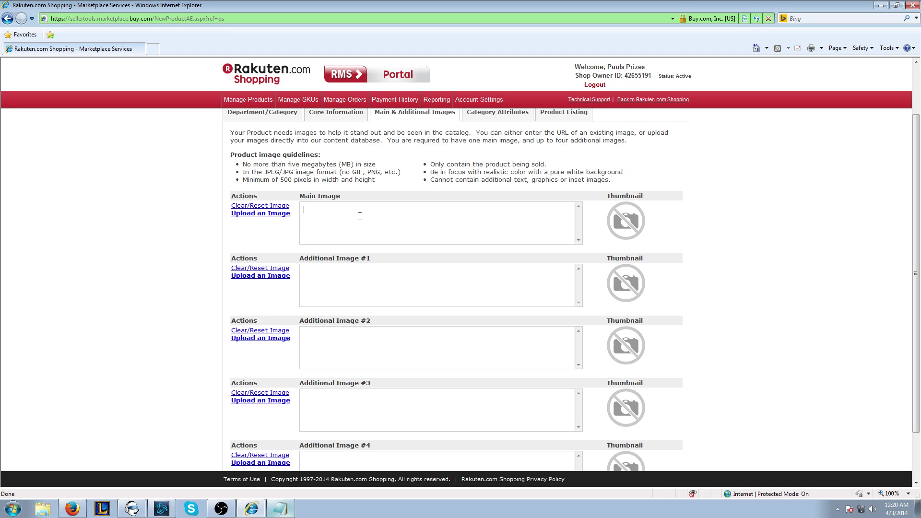
key(ctrl+v)
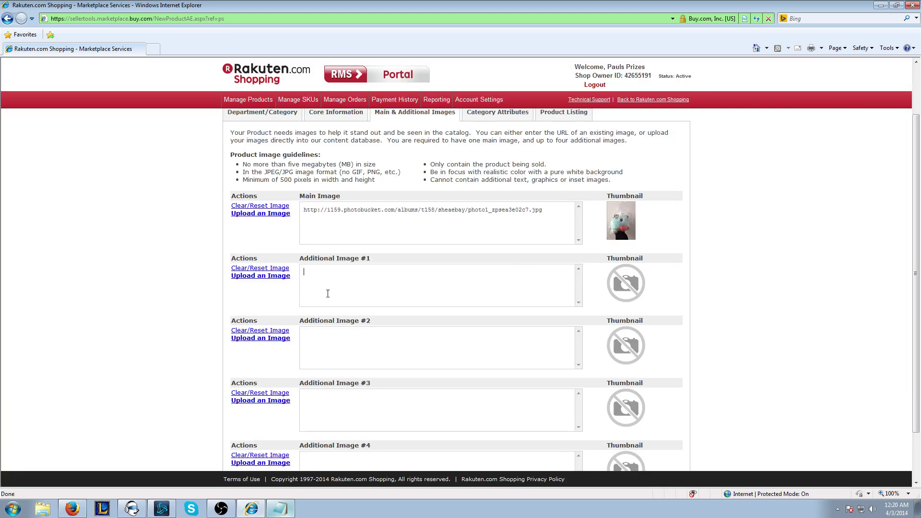
click(257, 276)
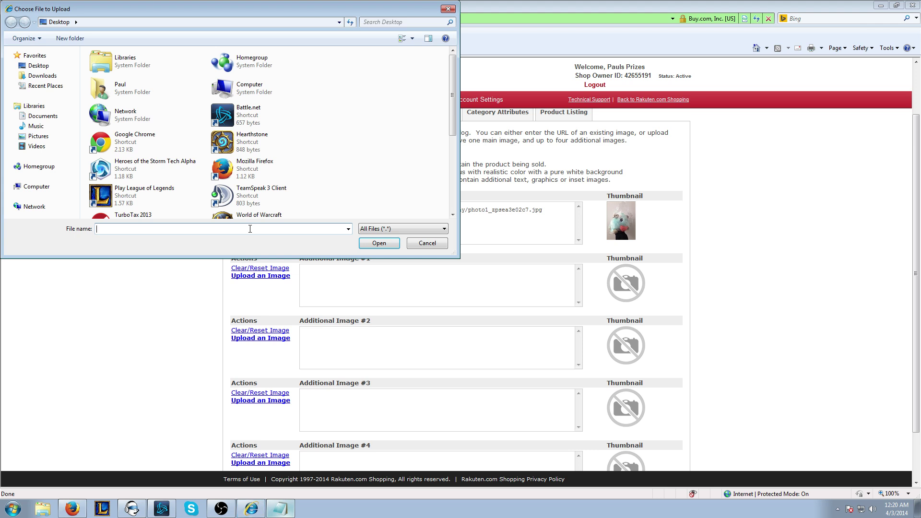
Step: Upload 'photo 2.JPG' from the computer as Additional Image #1 and check its thumbnail
text(phto)
key(BackSpace)
text(oto)
click(234, 240)
click(378, 243)
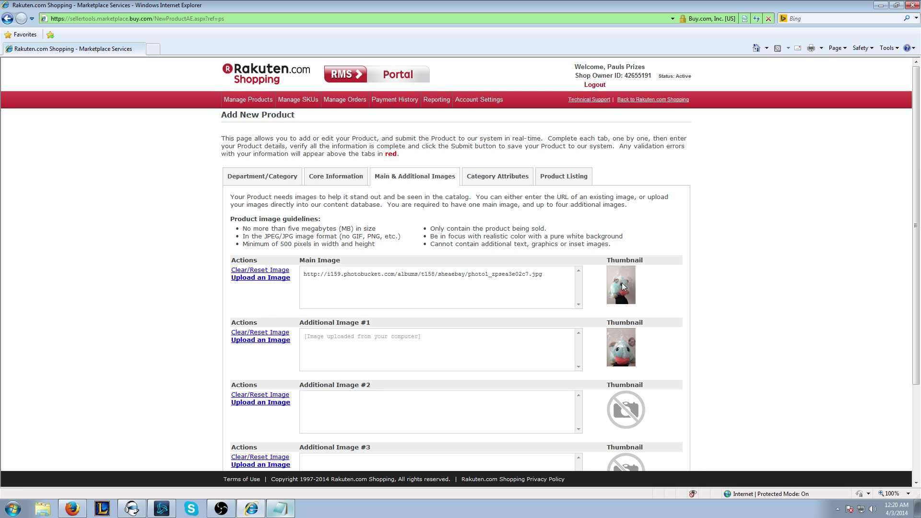
scroll(642, 345, down, 1)
scroll(480, 378, down, 2)
scroll(476, 380, up, 2)
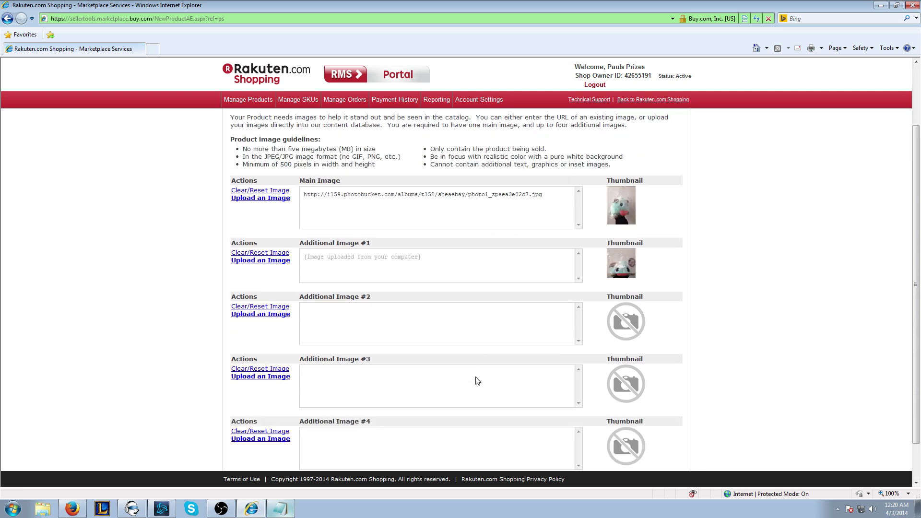
scroll(444, 348, down, 2)
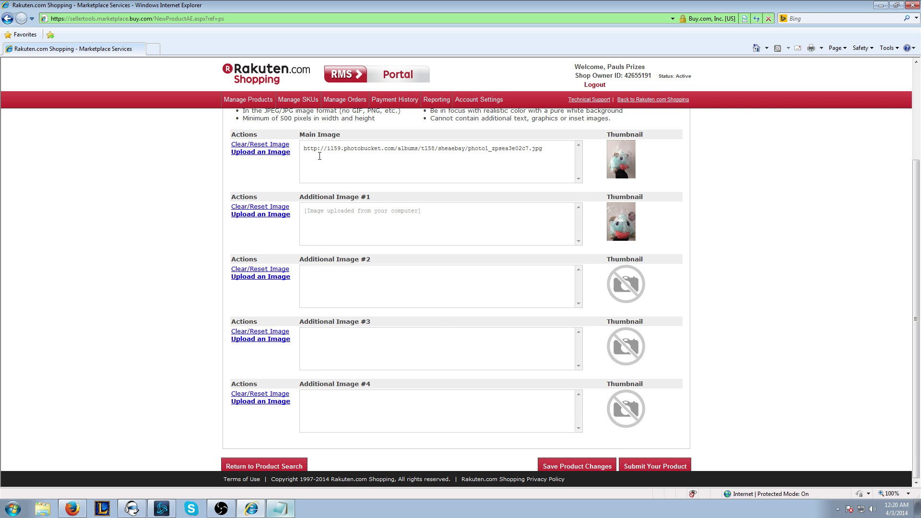
scroll(419, 393, up, 2)
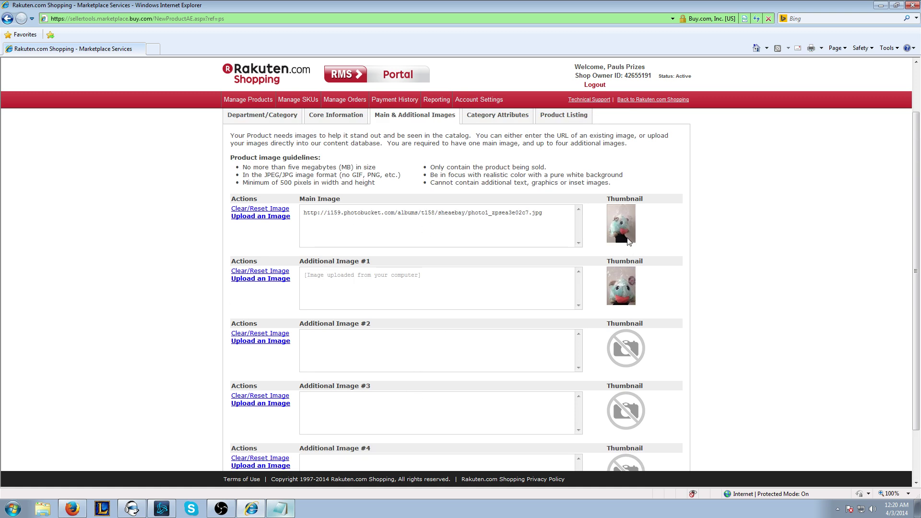
scroll(488, 229, up, 2)
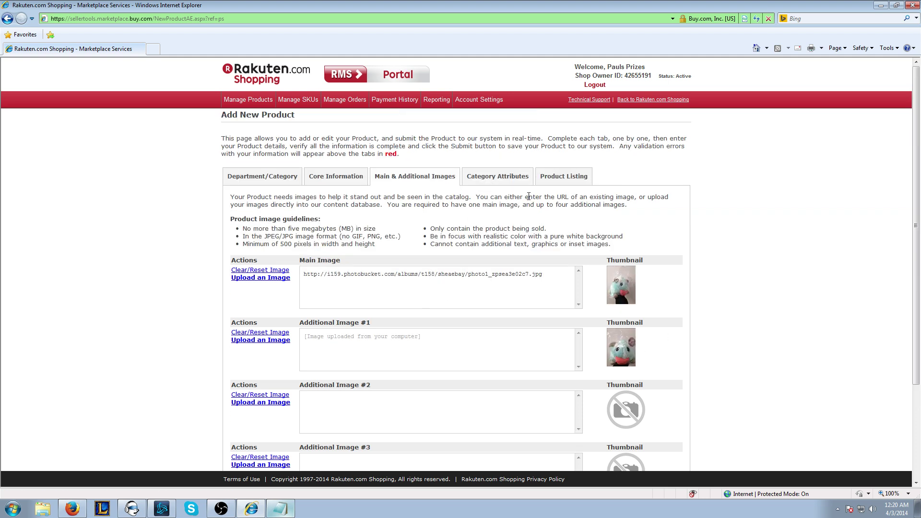
Step: On Category Attributes, tick Age Range 15 & up, 8-11 years and 12-14 years, leaving 6-12 months unticked
click(499, 178)
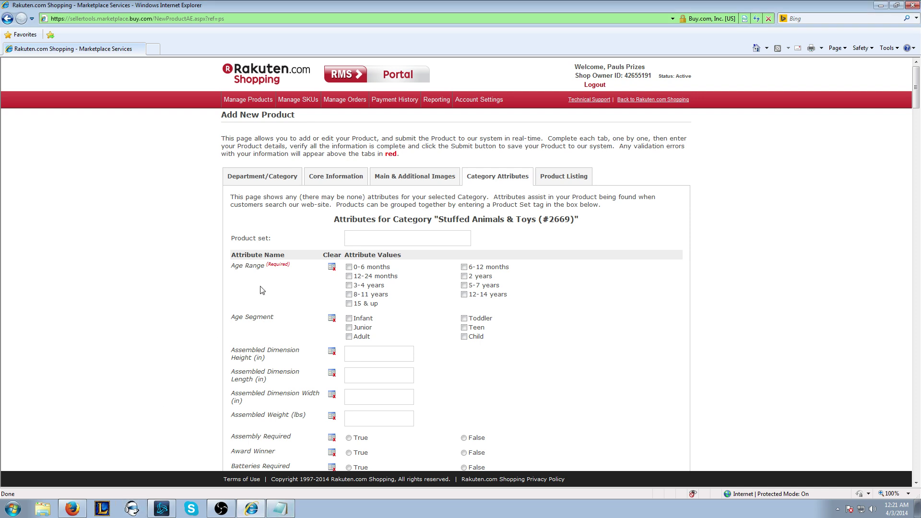
scroll(202, 314, down, 1)
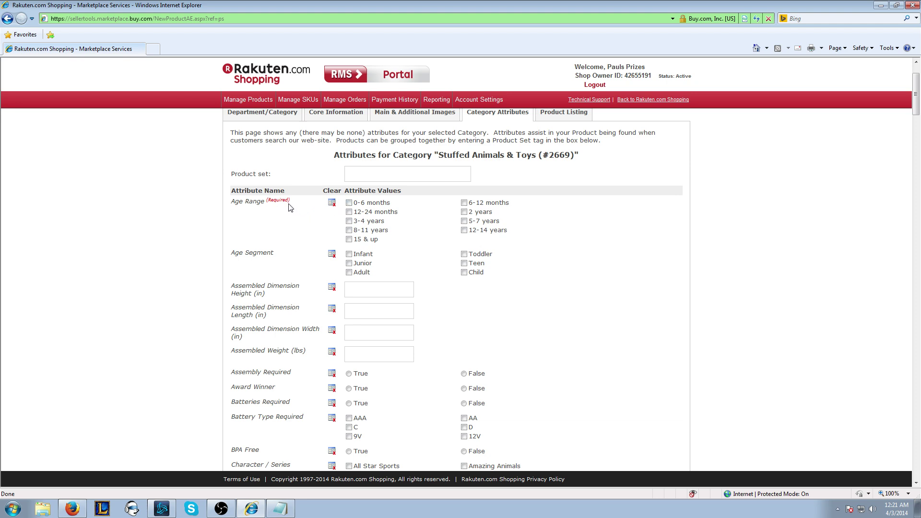
scroll(278, 280, down, 10)
scroll(278, 282, down, 20)
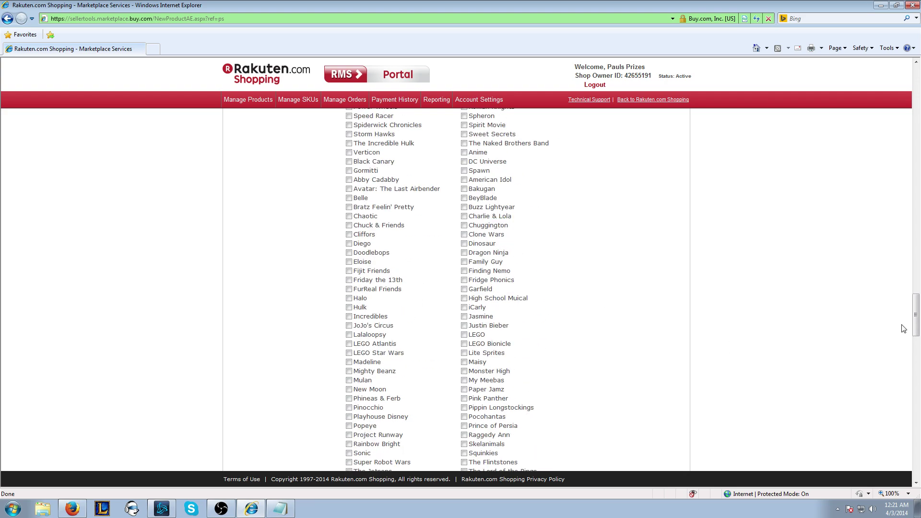
drag(915, 317, 901, 72)
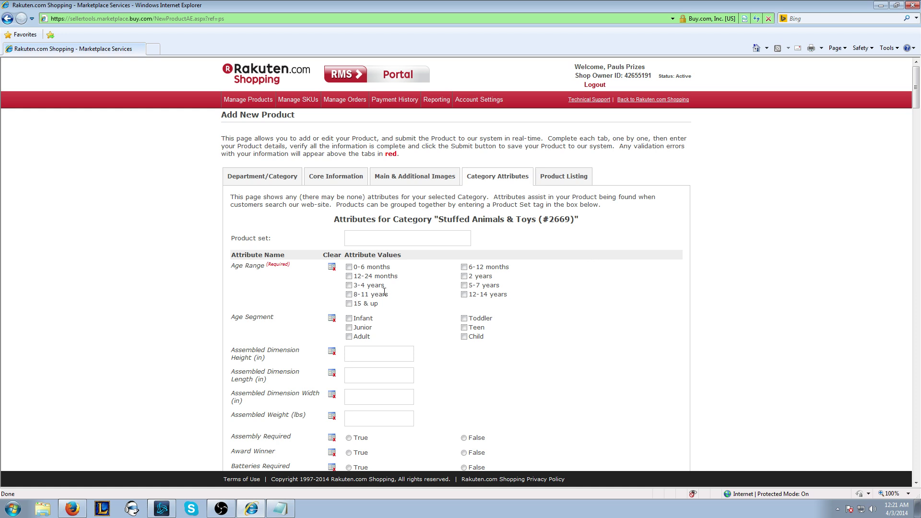
click(349, 303)
click(463, 267)
click(348, 294)
click(464, 267)
click(463, 294)
Step: Set the Waterproof attribute to False
scroll(391, 328, down, 3)
scroll(367, 325, down, 15)
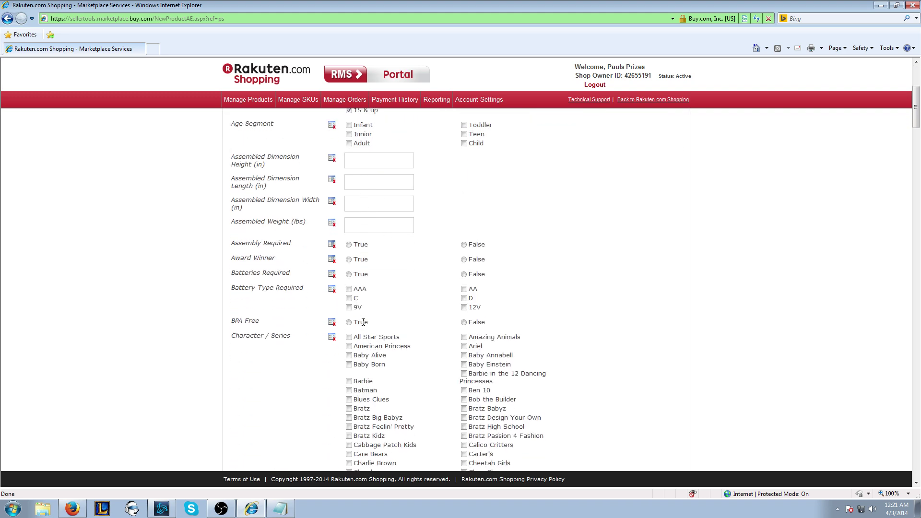
scroll(331, 367, down, 10)
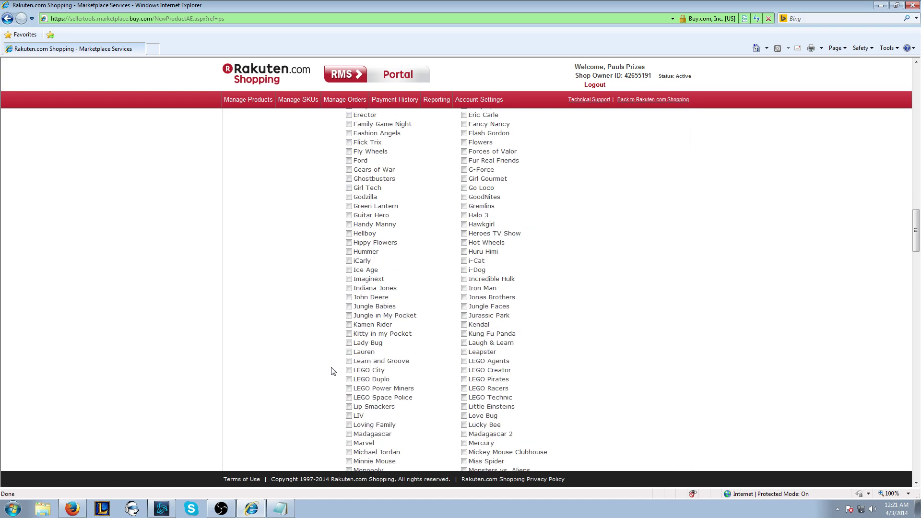
scroll(328, 373, up, 8)
scroll(327, 374, up, 18)
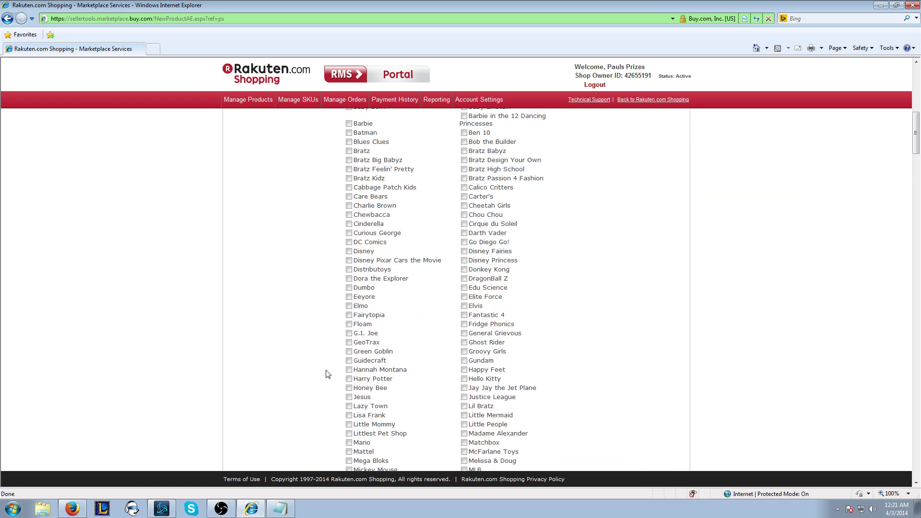
scroll(327, 362, down, 3)
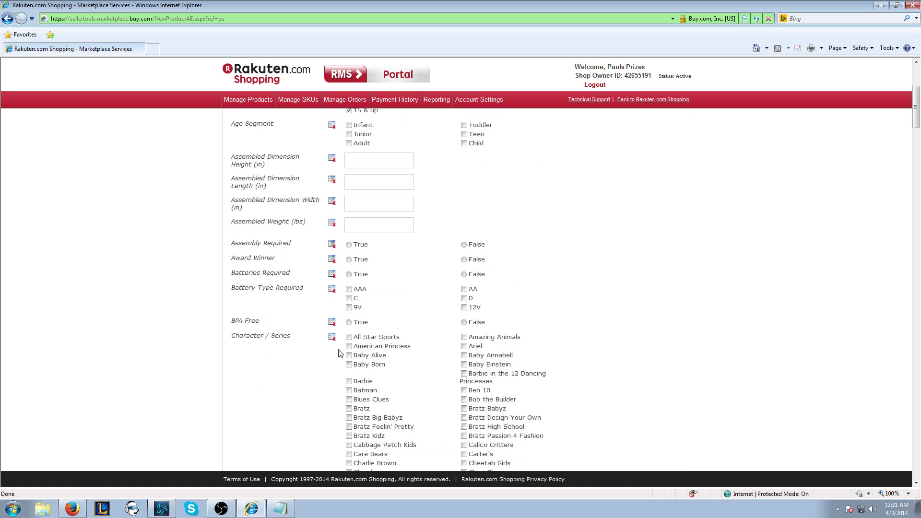
scroll(350, 346, down, 10)
scroll(365, 350, down, 15)
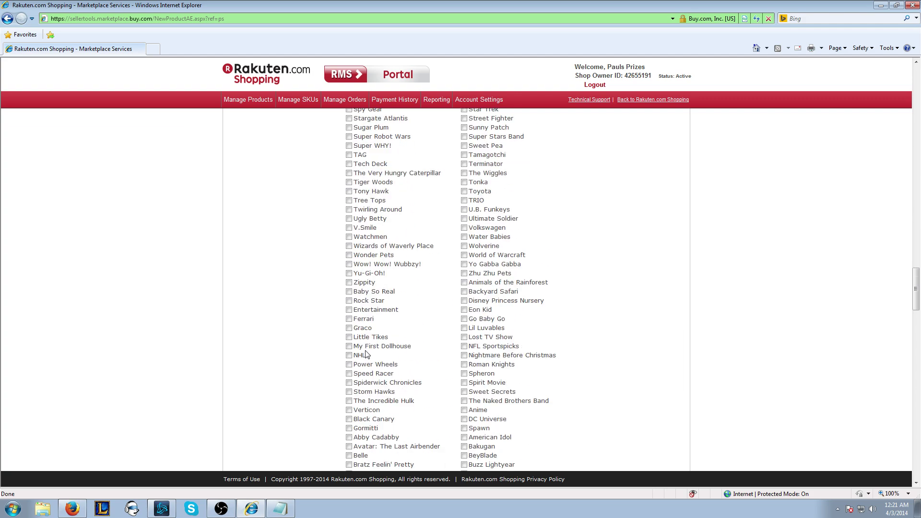
scroll(339, 316, up, 4)
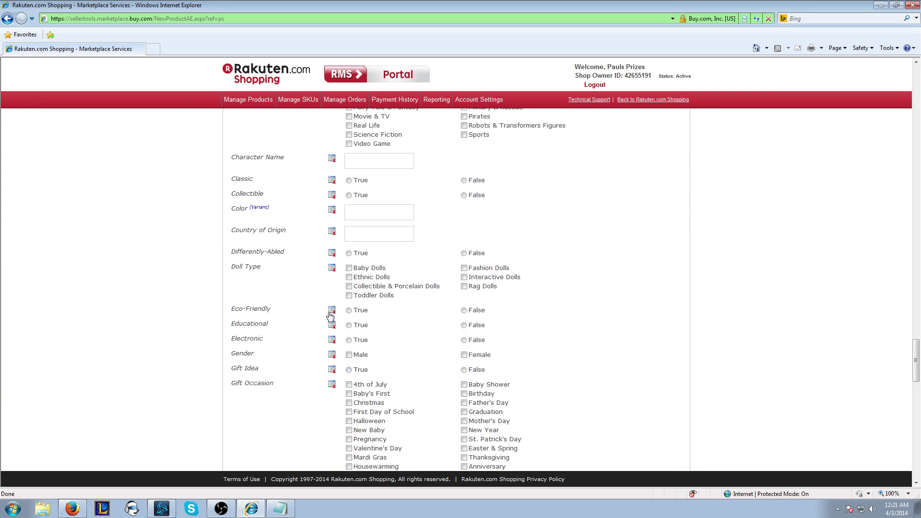
scroll(329, 316, down, 12)
scroll(329, 316, down, 3)
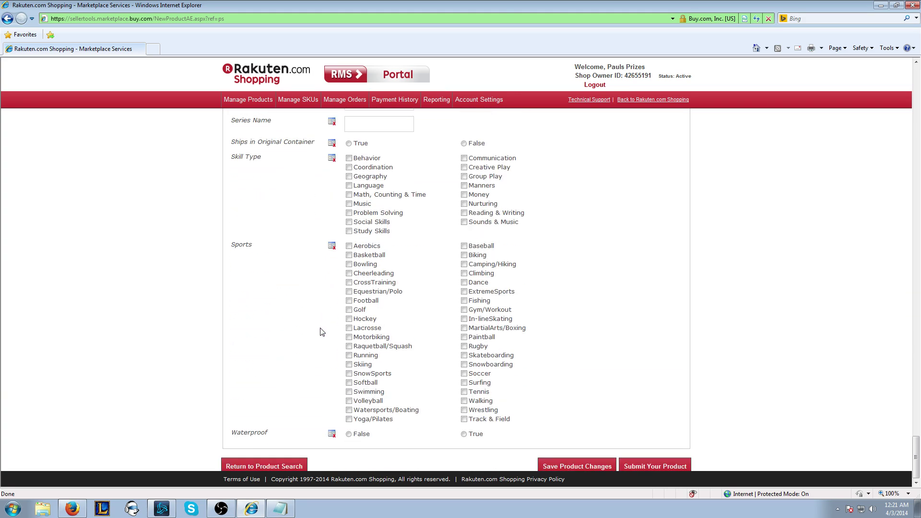
click(356, 435)
Step: Leave the product set name field empty after a brief false start
drag(914, 460, 914, 90)
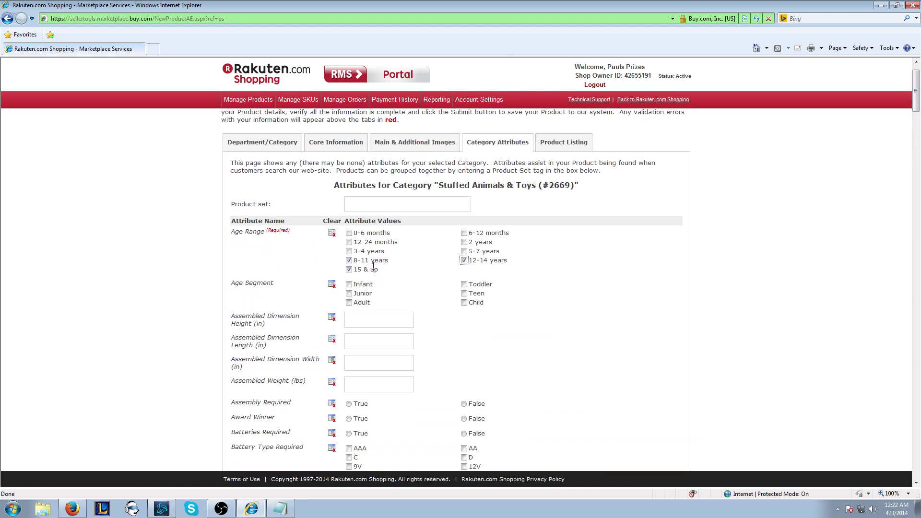
click(394, 207)
text(P)
key(BackSpace)
scroll(557, 255, down, 4)
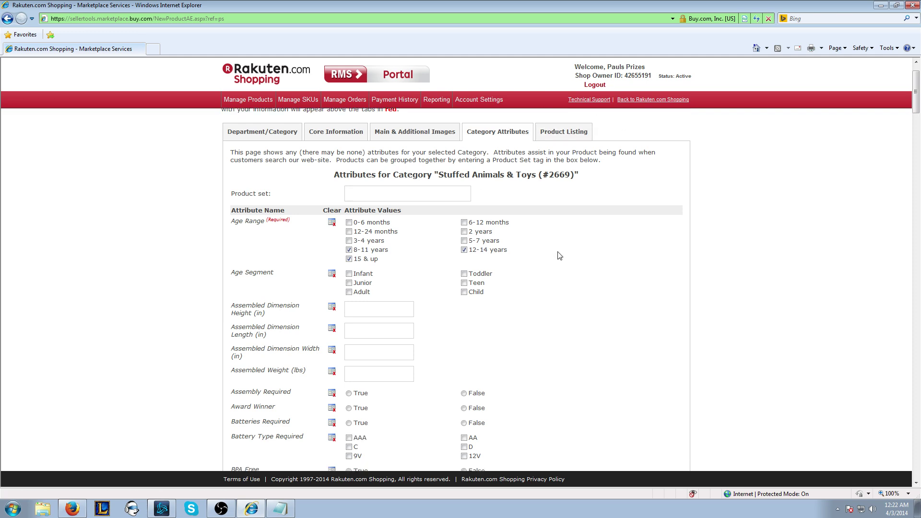
scroll(476, 340, up, 5)
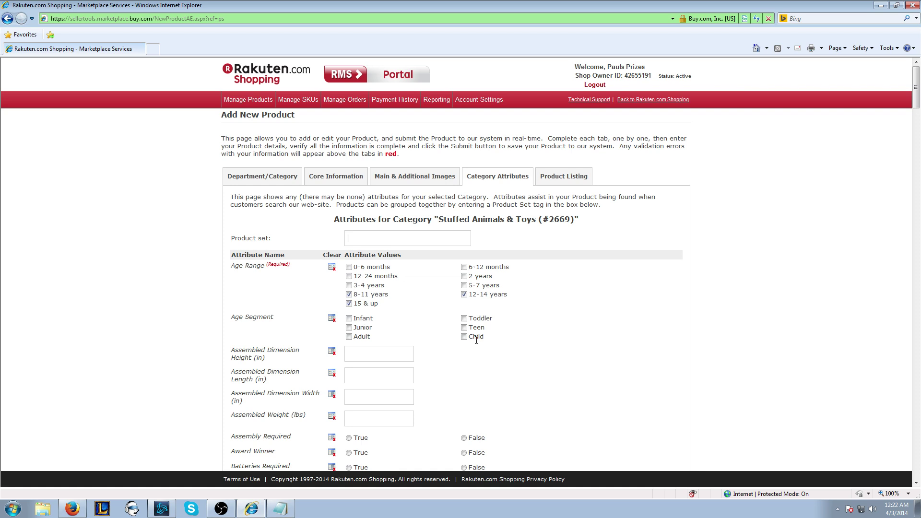
Step: Set Condition to Brand New, sell price 199.99 and quantity 15 on Product Listing
click(563, 181)
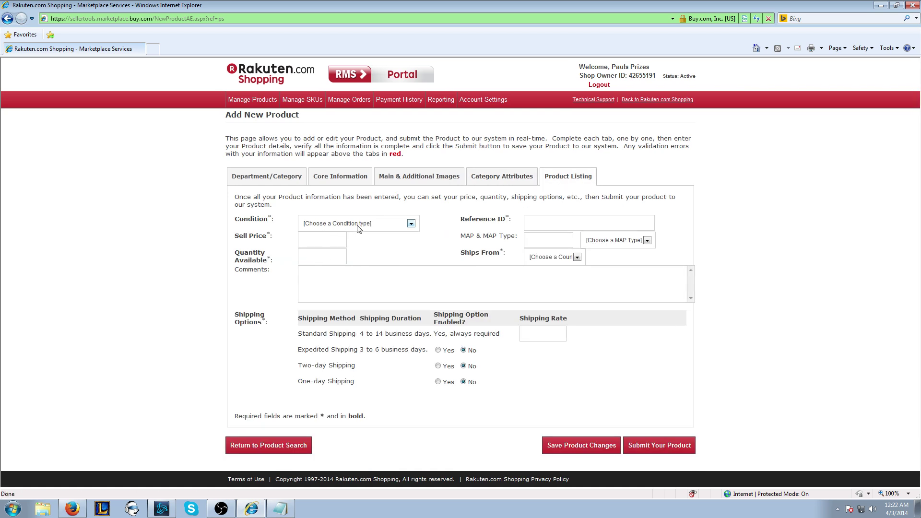
click(363, 225)
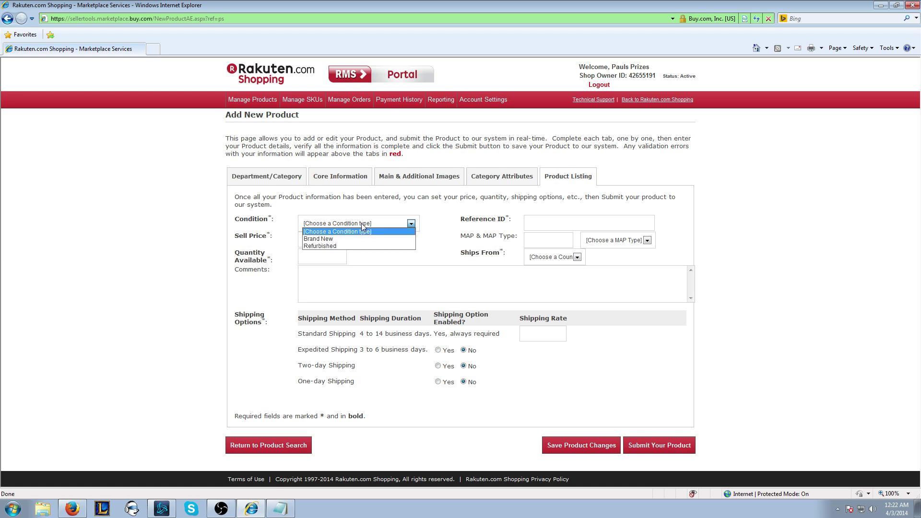
click(342, 238)
click(322, 240)
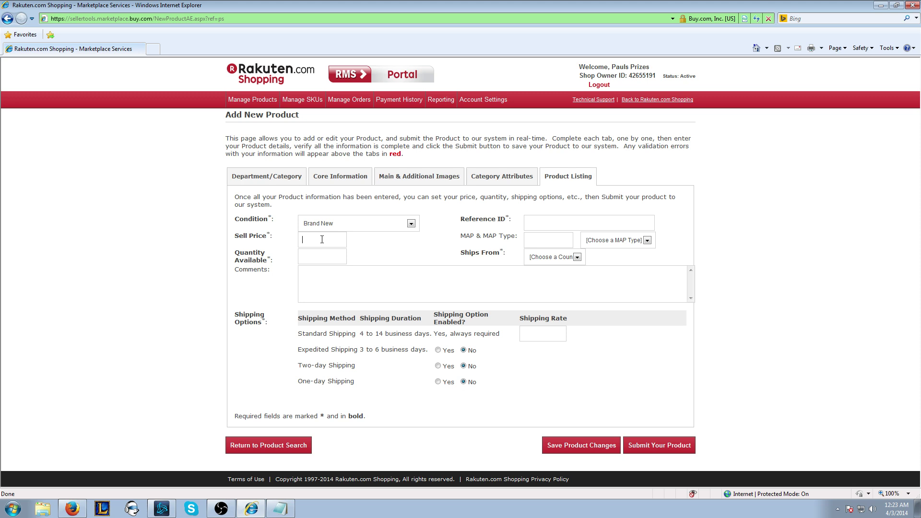
text(49.99)
key(Tab)
text(199.9)
text(9)
text(15)
Step: Copy part number PoroWBL from Core Information into the Reference ID field
click(545, 227)
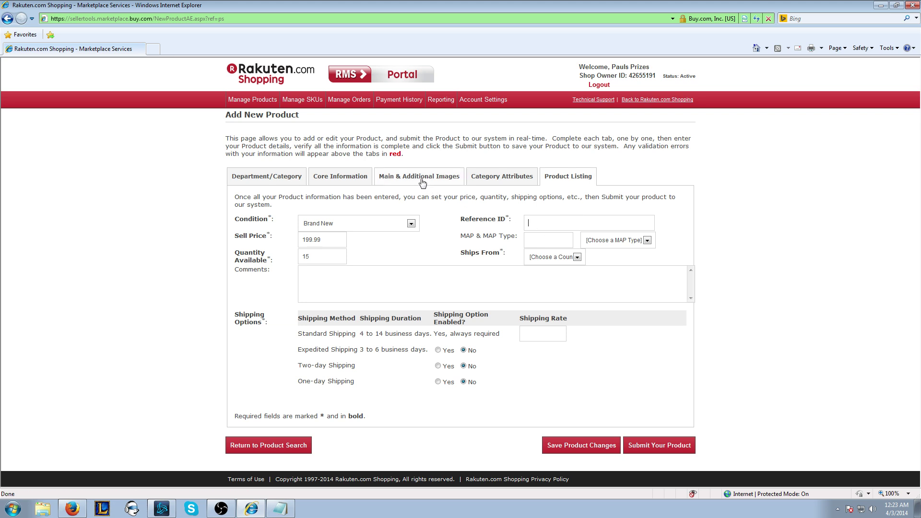
click(348, 177)
drag(552, 225, 488, 216)
key(ctrl+c)
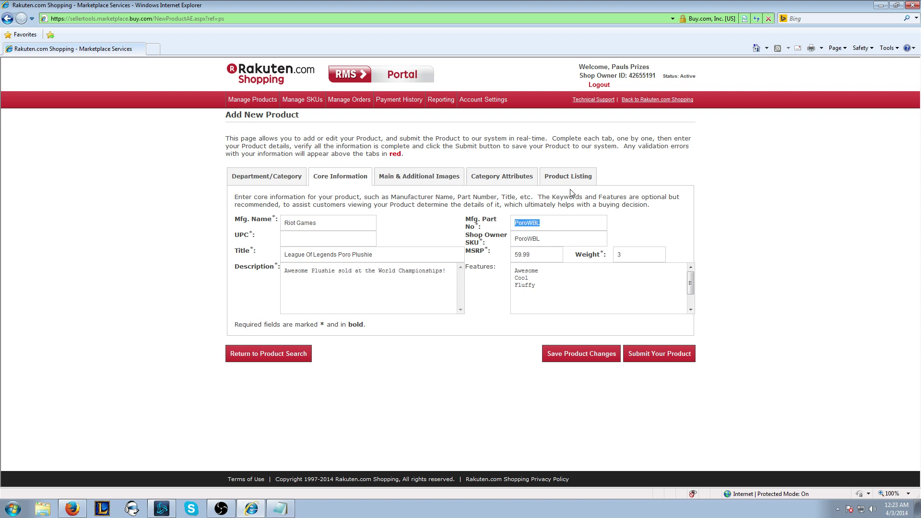
click(572, 178)
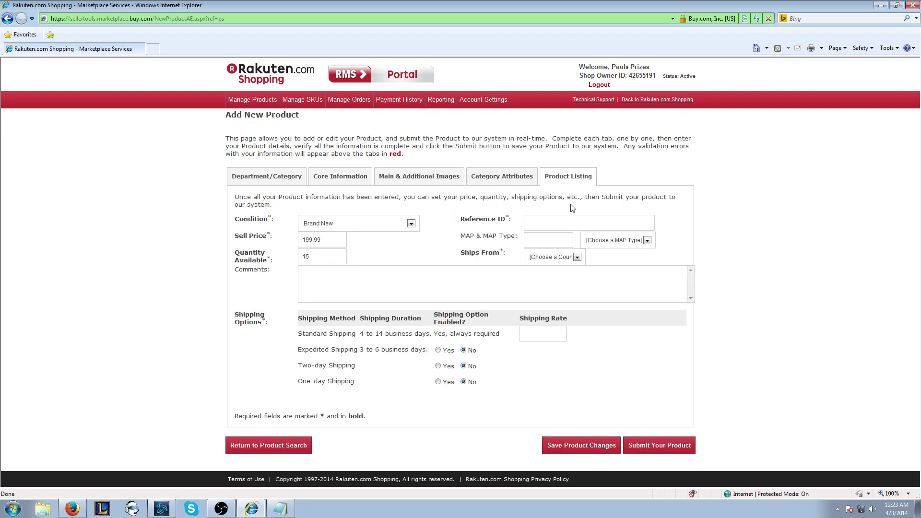
click(542, 220)
key(ctrl+v)
click(361, 184)
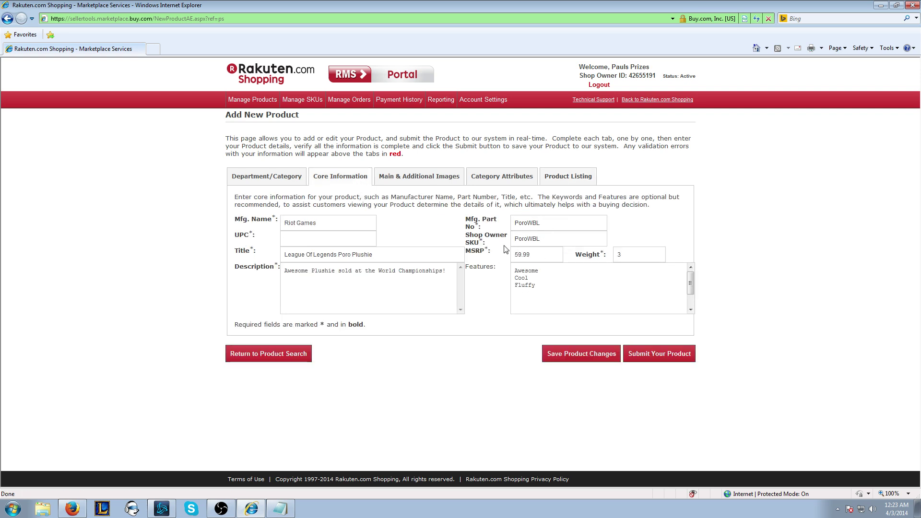
click(577, 182)
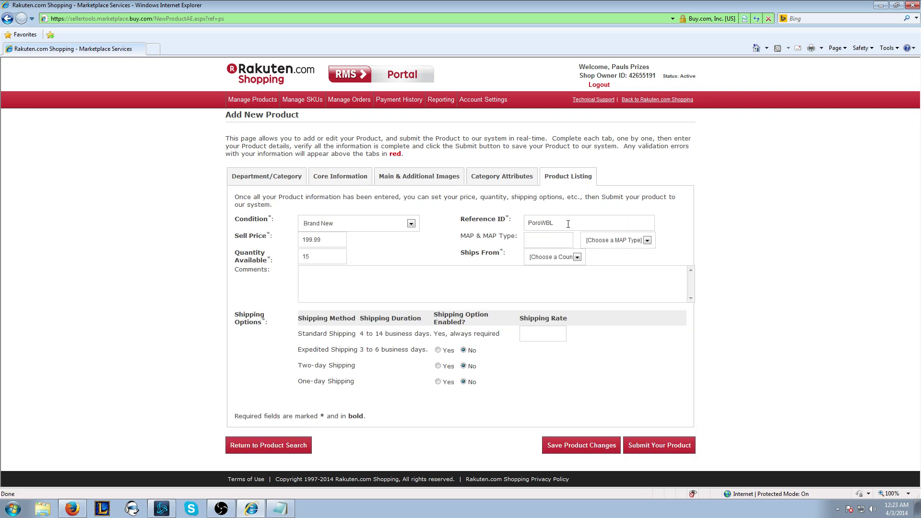
Step: Set Ships From to United States with state California
click(563, 260)
click(551, 280)
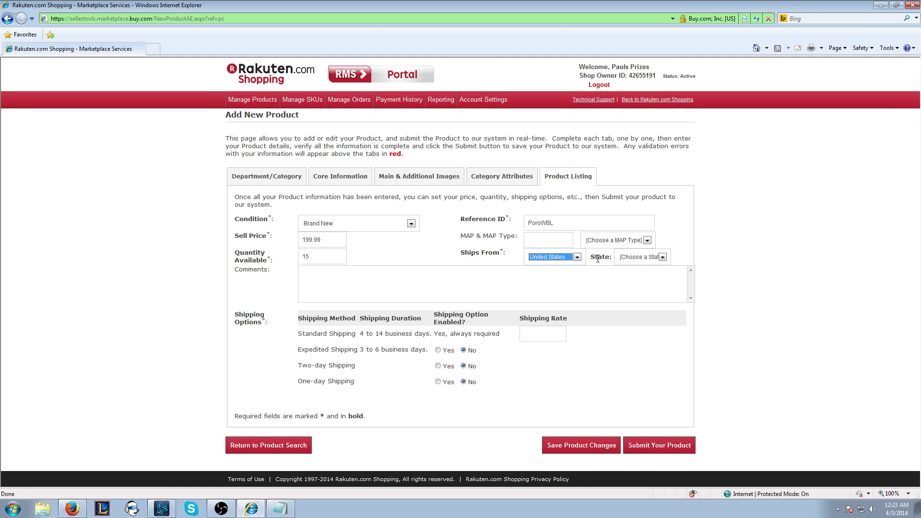
click(623, 258)
click(632, 300)
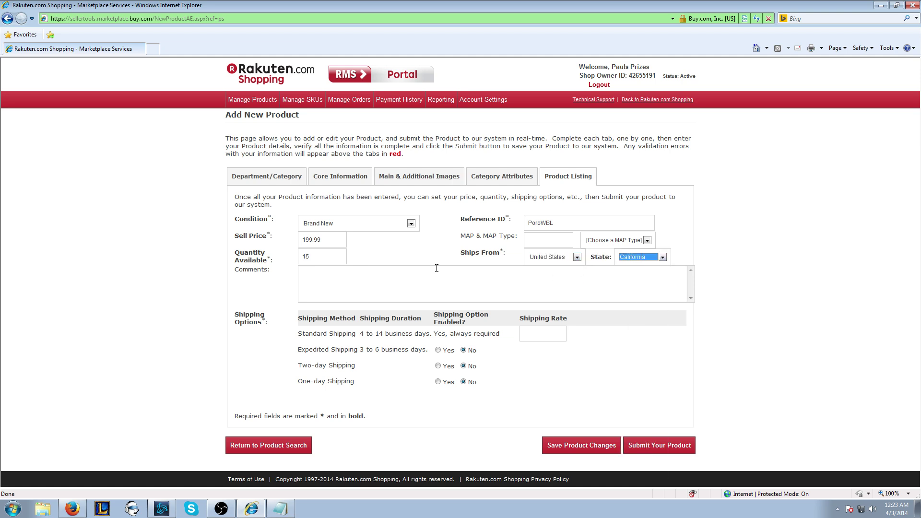
Step: Enter the comment "New,unboxed still in plastic wrap"
click(361, 294)
text(New,unboxed still in plastic W)
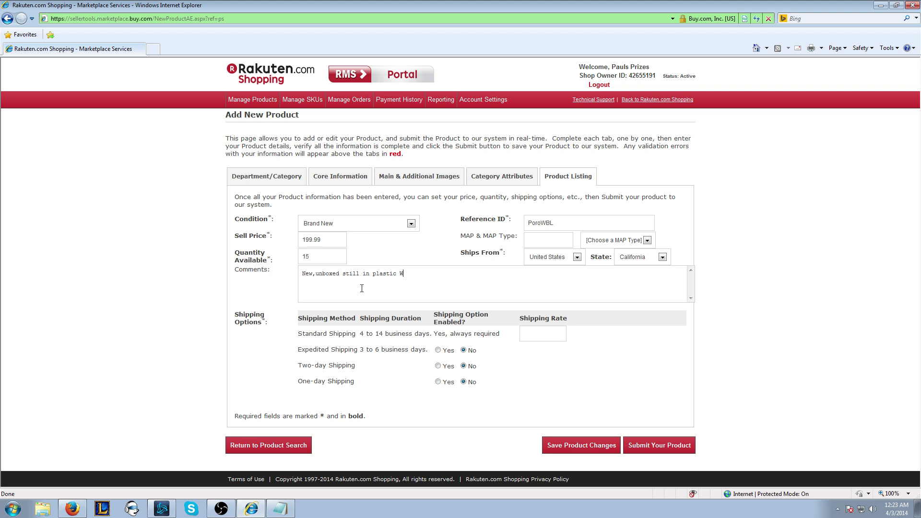
key(BackSpace)
text(wrap)
Step: Set the standard shipping rate to 5.00
click(549, 334)
text(0.00)
drag(552, 334, 488, 330)
key(BackSpace)
text(5.00)
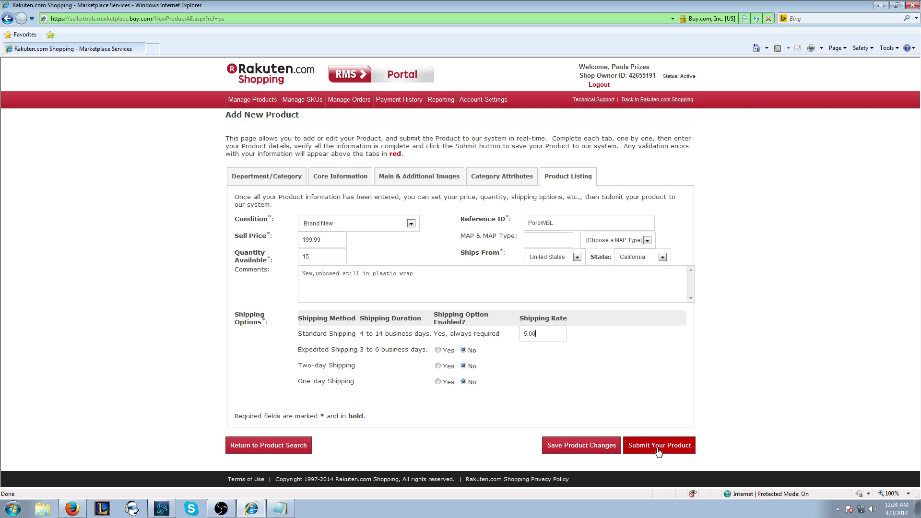
Step: Clear the Mfg. Part No on Core Information and submit the product listing
click(329, 182)
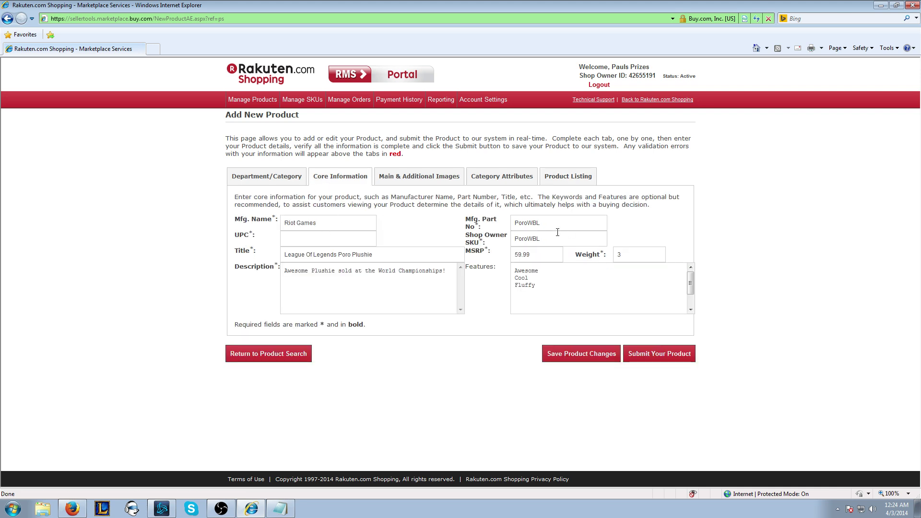
drag(556, 227, 442, 225)
key(ctrl+c)
key(BackSpace)
click(396, 181)
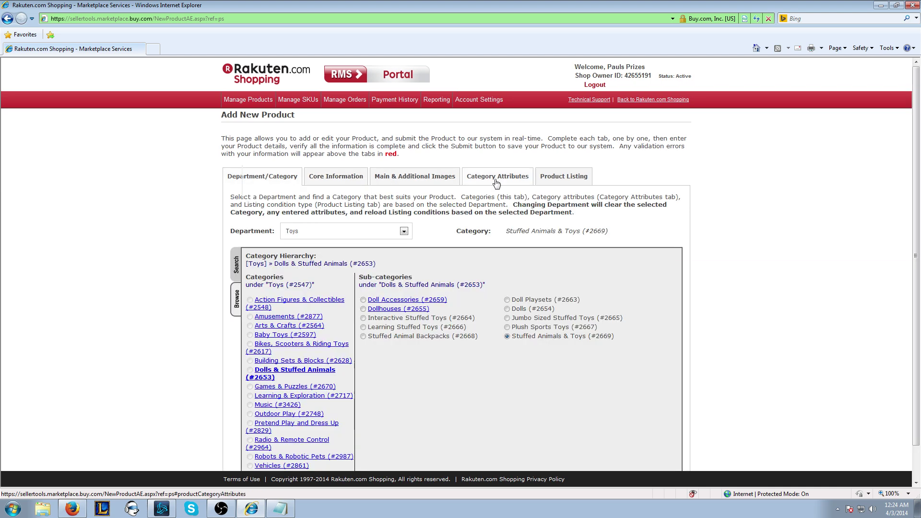
click(509, 186)
click(562, 176)
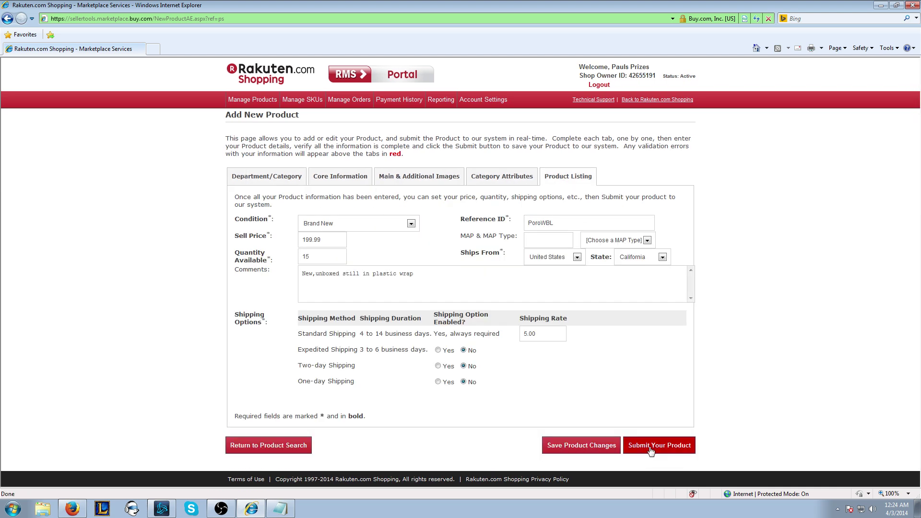
click(646, 446)
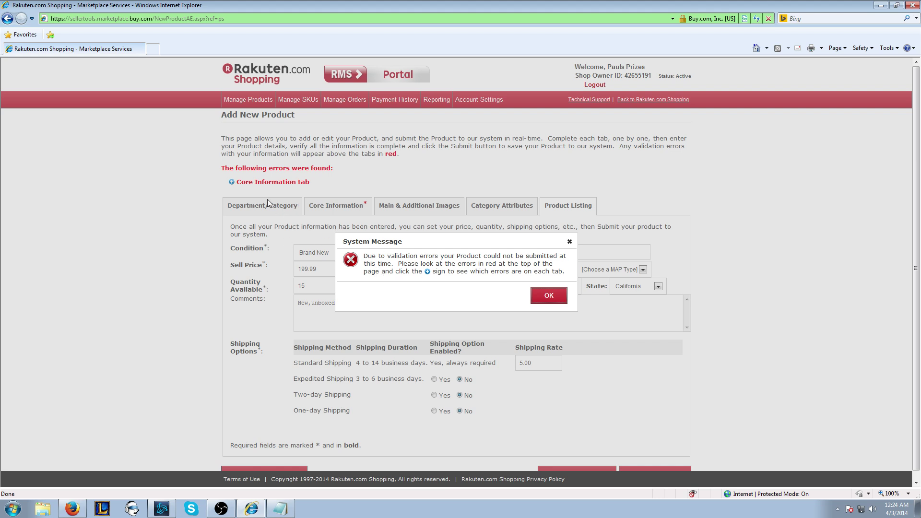
Step: Dismiss the error, review the empty part number message, and paste PoroWBL back into Mfg. Part No
click(569, 241)
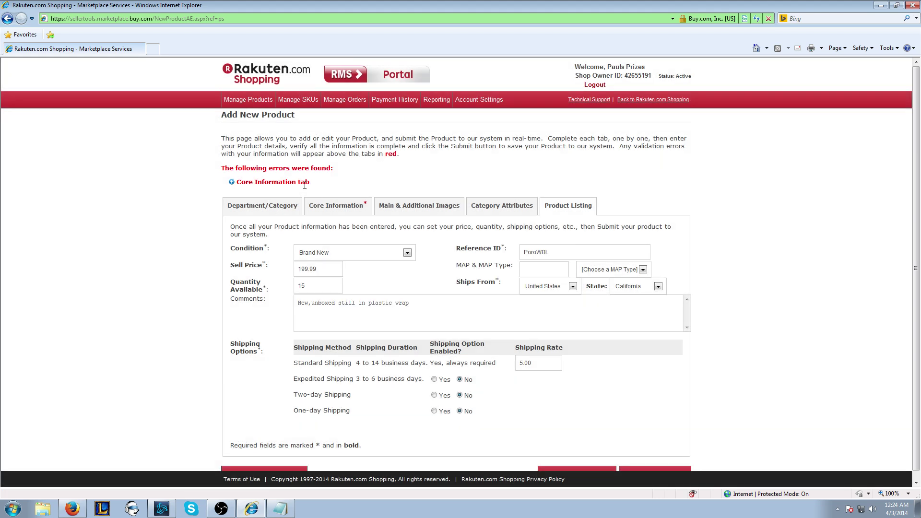
click(232, 183)
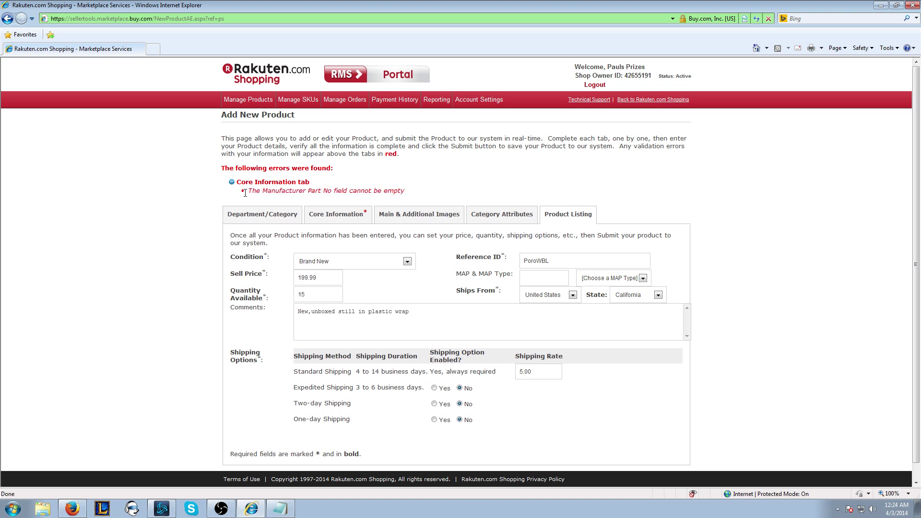
click(339, 216)
drag(268, 190, 409, 192)
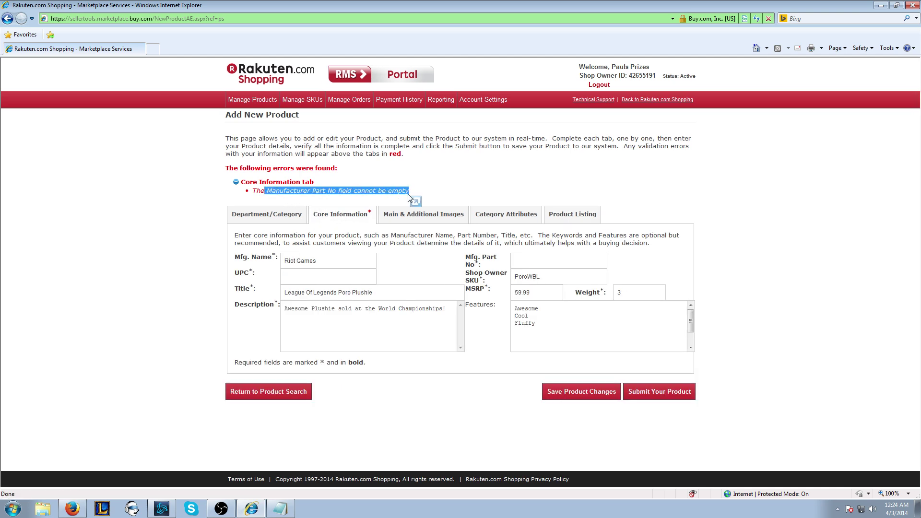
click(549, 261)
key(ctrl+v)
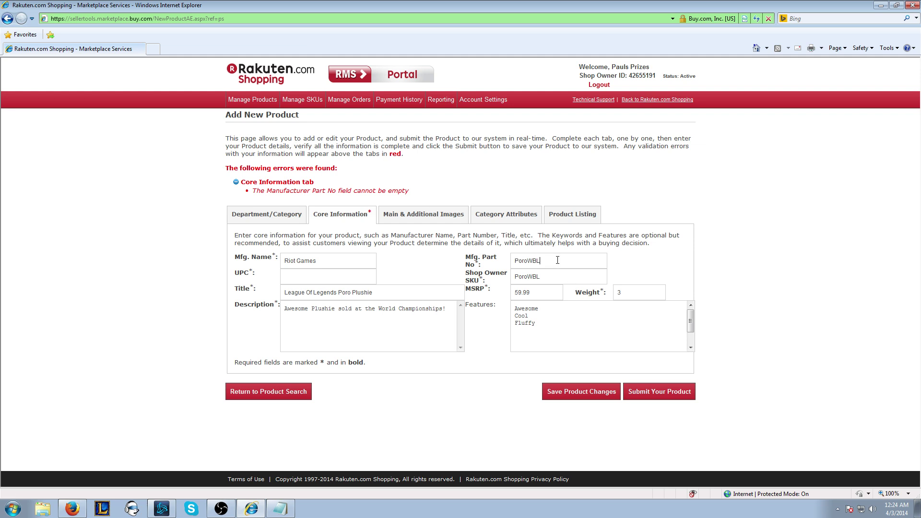
Step: Submit the listing, copy SKU 263382579, and search it on rakuten.com in a new tab
click(643, 394)
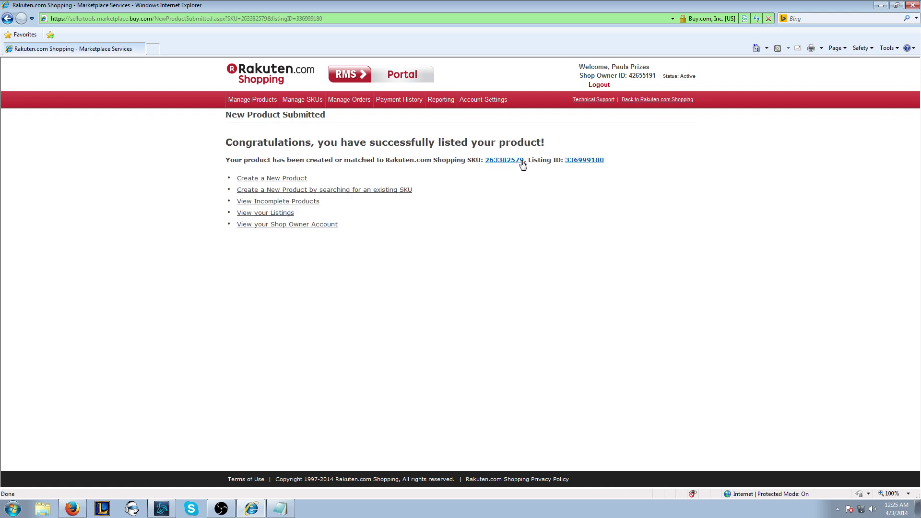
drag(523, 162, 340, 47)
key(ctrl+c)
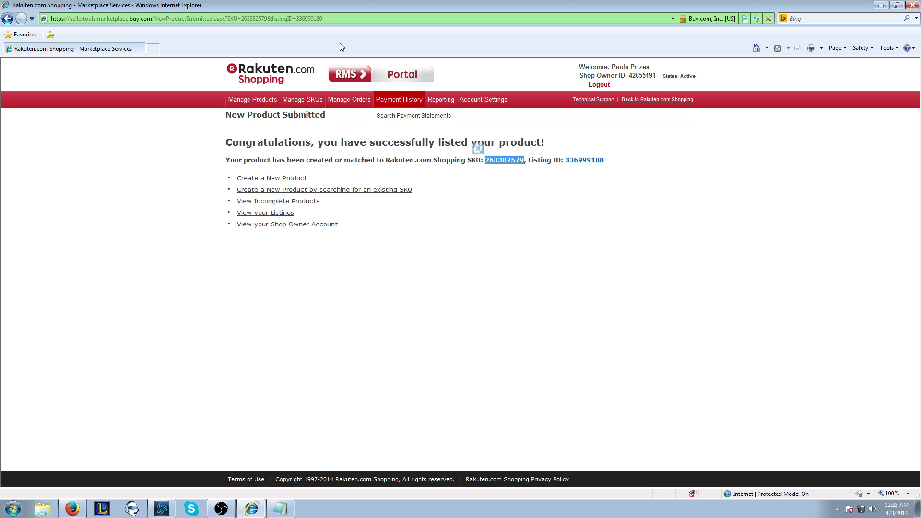
key(ctrl+t)
text(rak)
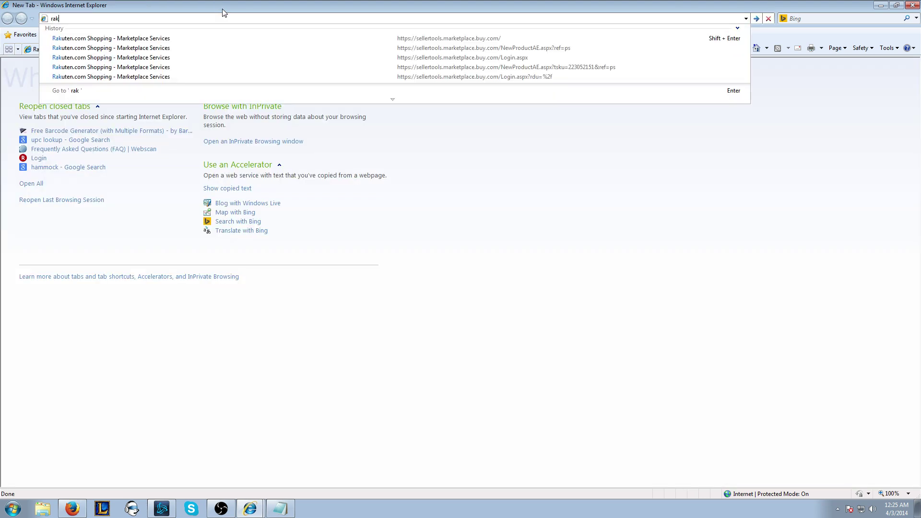
text(uten.com/)
key(Return)
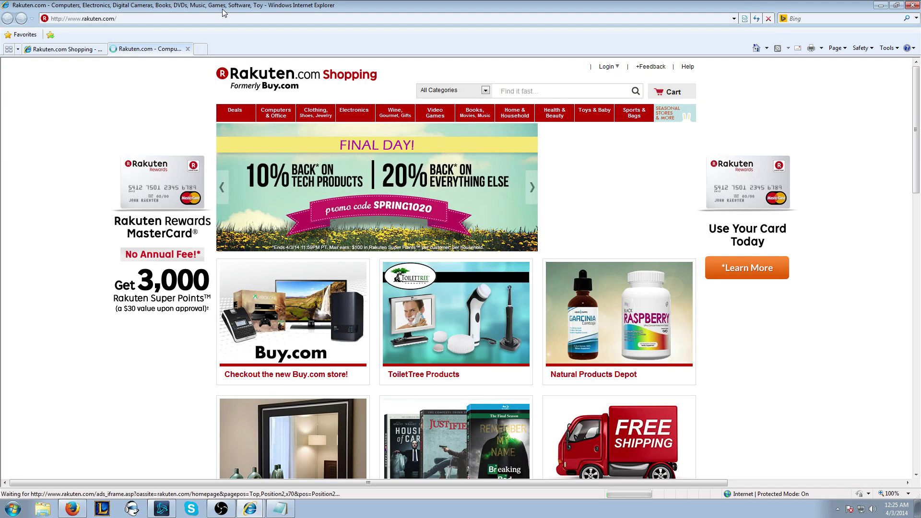
click(526, 91)
key(ctrl+v)
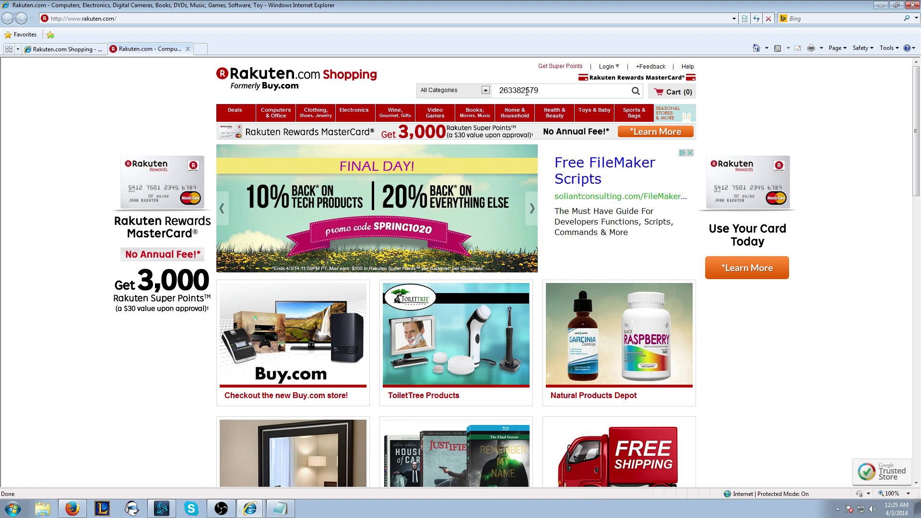
key(Return)
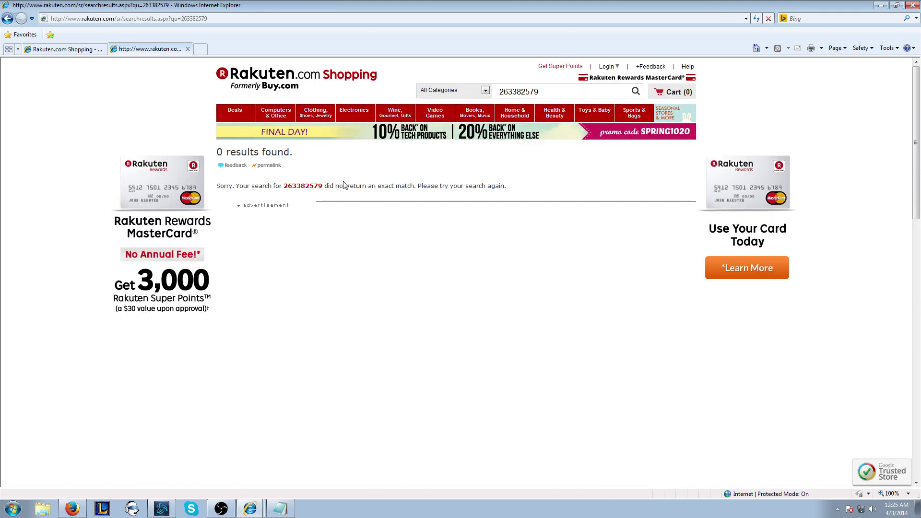
Step: Go to Manage Listings and search until the new Poro listing appears
click(63, 49)
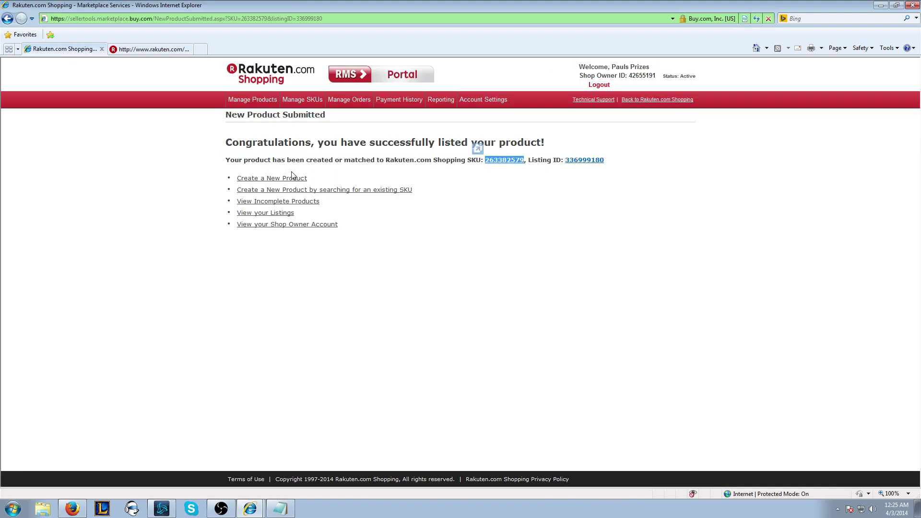
click(257, 101)
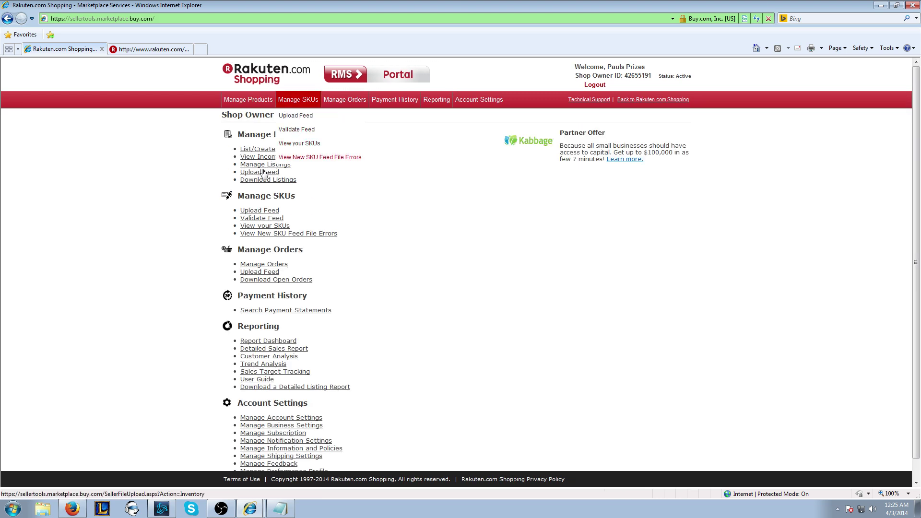
click(262, 166)
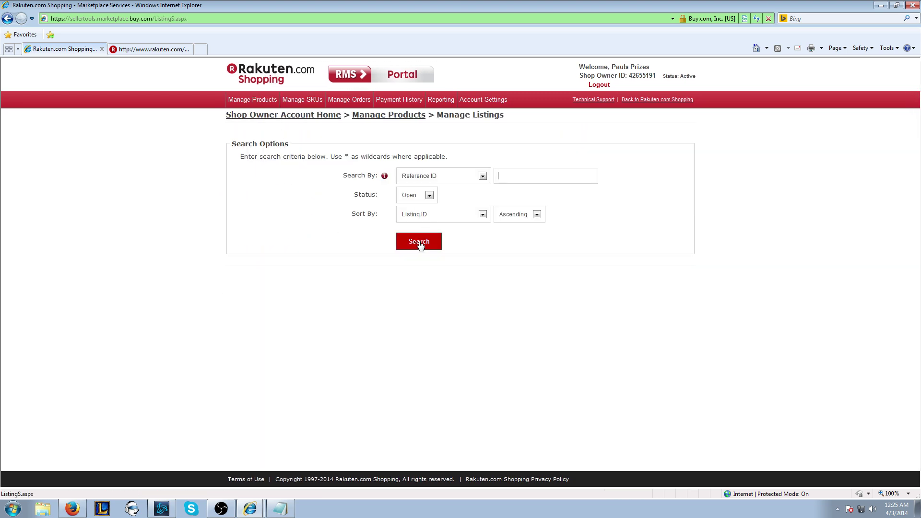
click(419, 243)
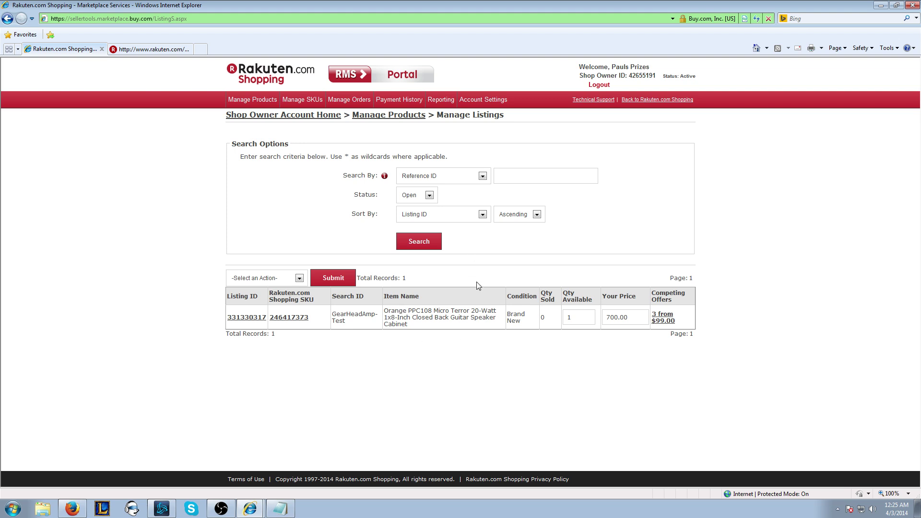
click(425, 247)
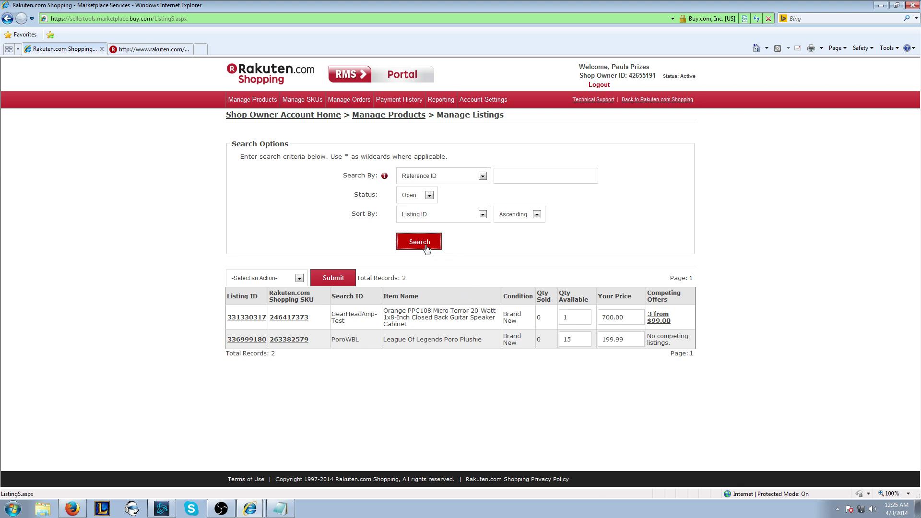
click(426, 244)
Step: Set the Poro Plushie's Qty Available to 10 and save the listing changes
drag(621, 337, 538, 340)
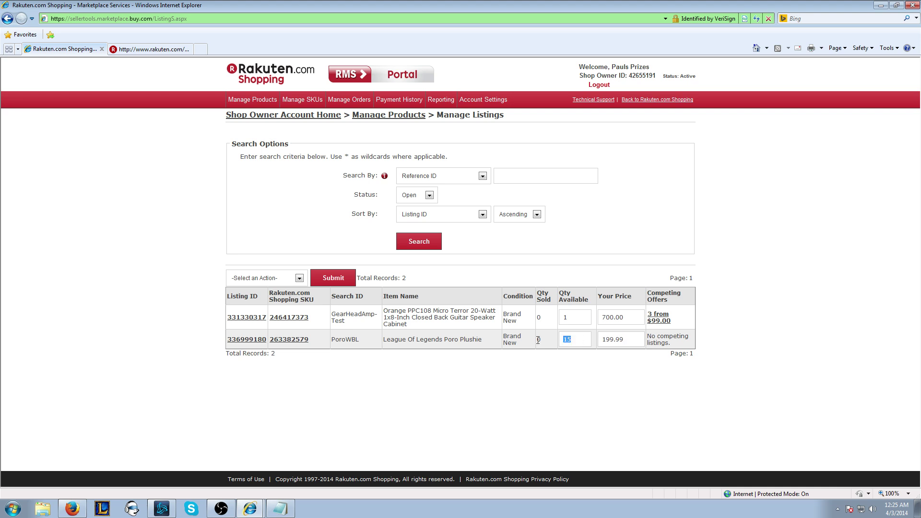
click(280, 279)
click(586, 343)
text(10)
click(283, 278)
click(277, 292)
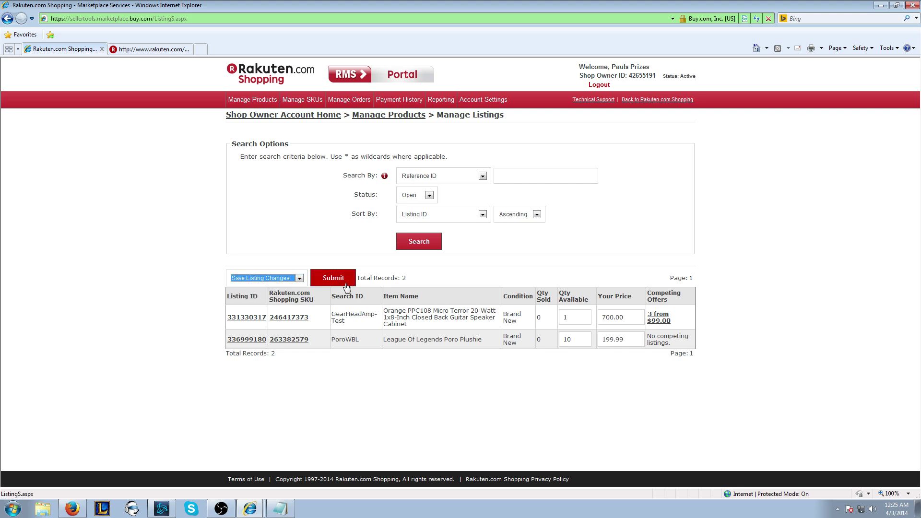
click(340, 284)
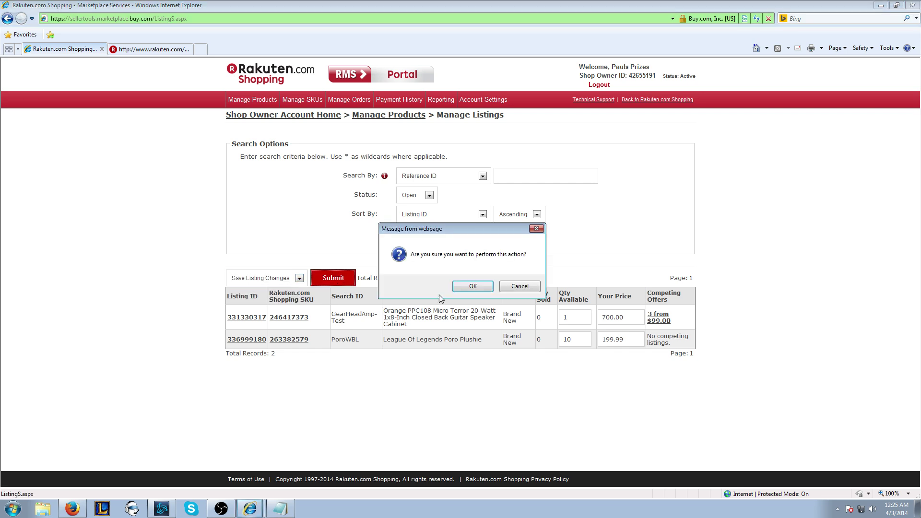
click(468, 286)
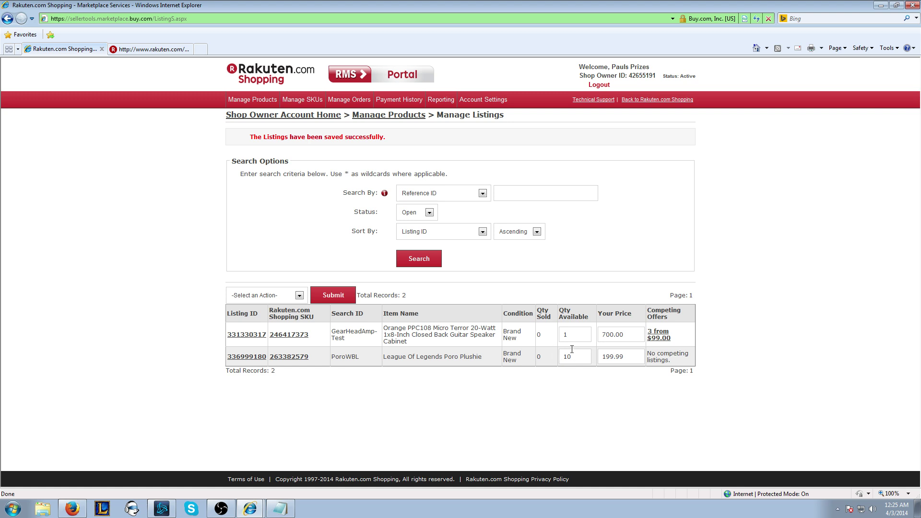
Step: Use the Rakuten.com Shopping logo to return to the Shop Owner Account Home page
click(271, 80)
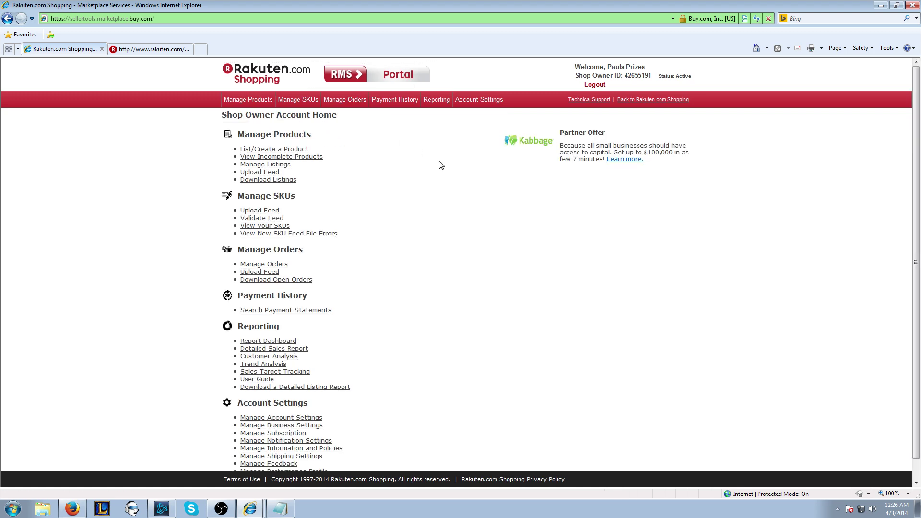